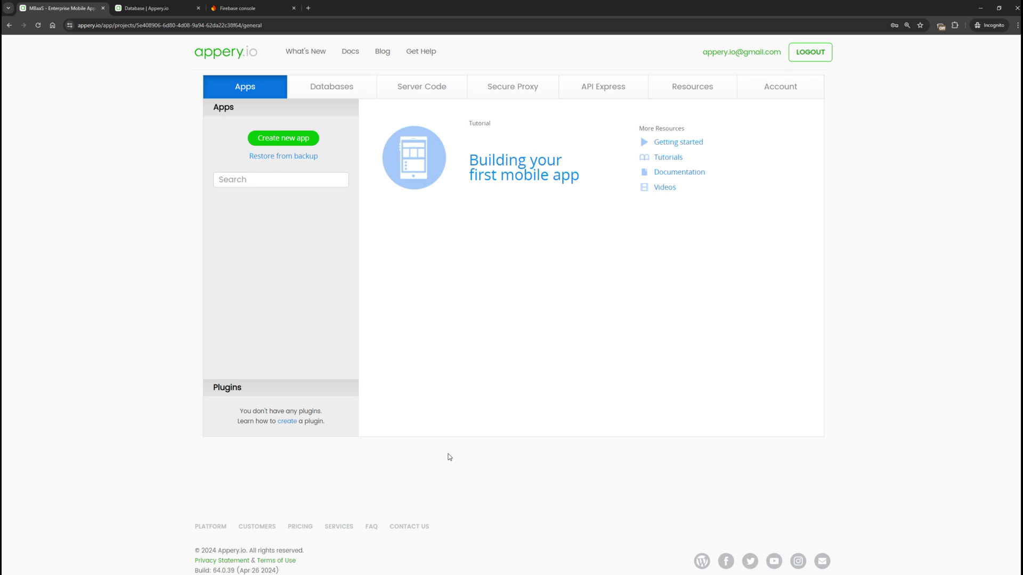
Create a new app named pushapp from the Ionic Blank template.
{"action": "left_click", "coordinate": [283, 138]}
{"action": "type", "text": "pushapp"}
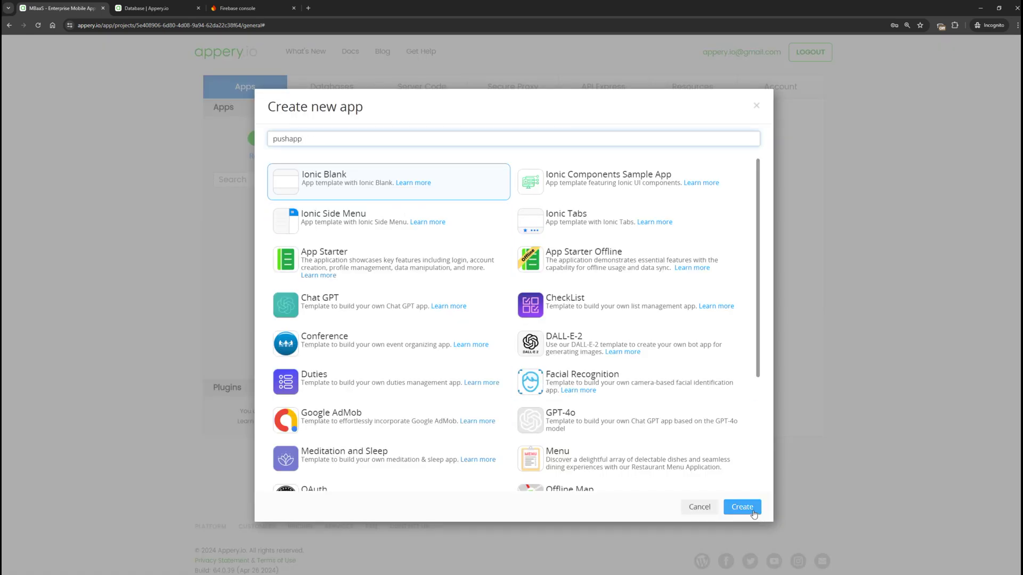
{"action": "left_click", "coordinate": [746, 507]}
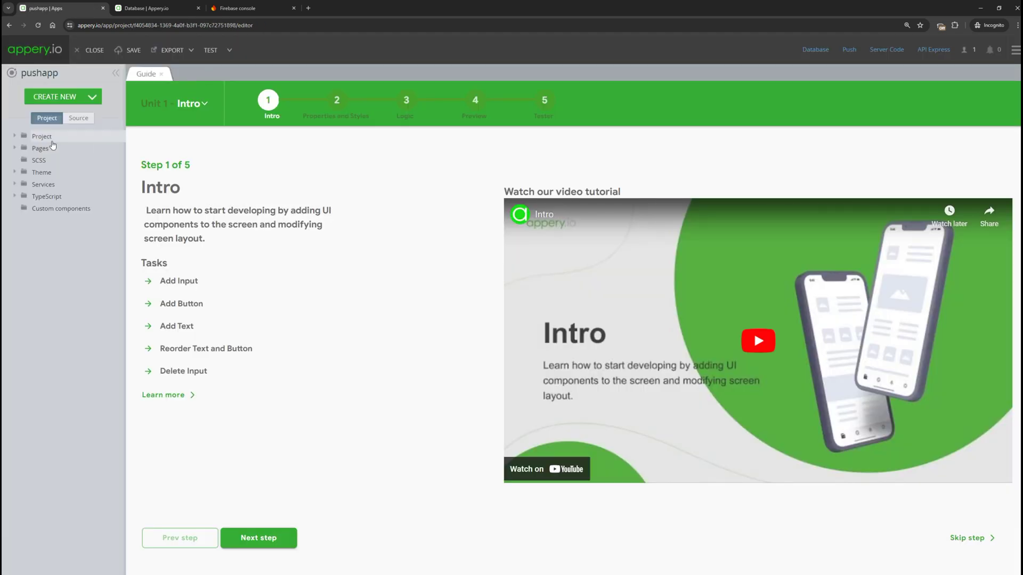
Enable the PushPlugin Cordova plugin in pushapp's App settings.
{"action": "left_click", "coordinate": [42, 136]}
{"action": "left_click", "coordinate": [37, 148]}
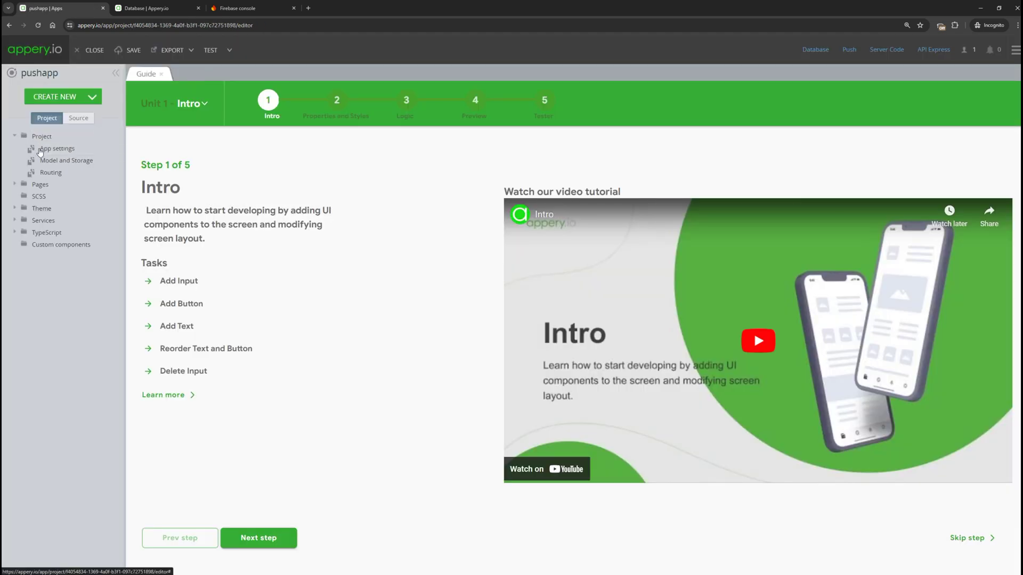
{"action": "left_click", "coordinate": [160, 226]}
{"action": "scroll", "coordinate": [404, 287], "scroll_direction": "down", "scroll_amount": 1}
{"action": "scroll", "coordinate": [403, 286], "scroll_direction": "down", "scroll_amount": 15}
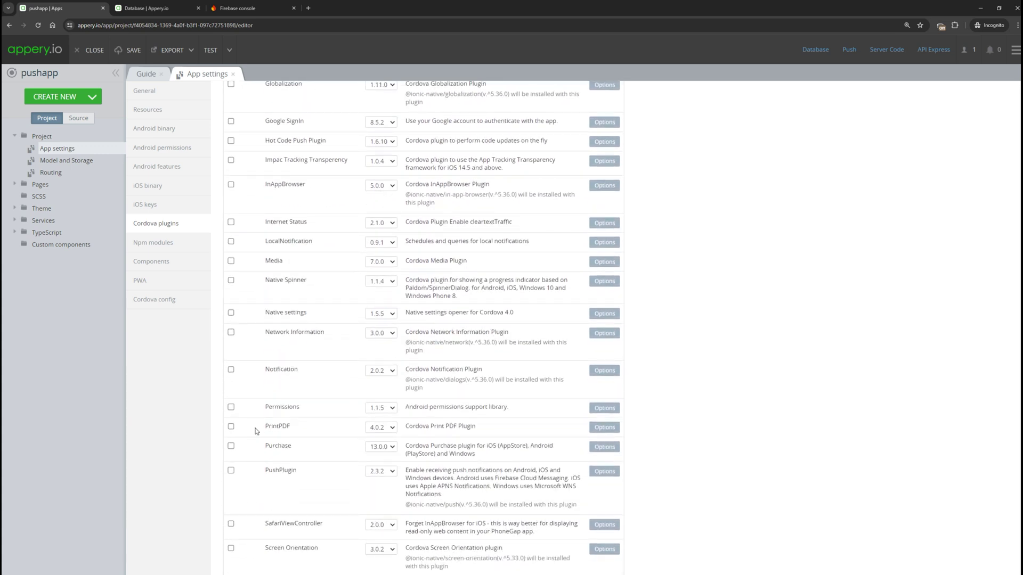
{"action": "left_click", "coordinate": [231, 471]}
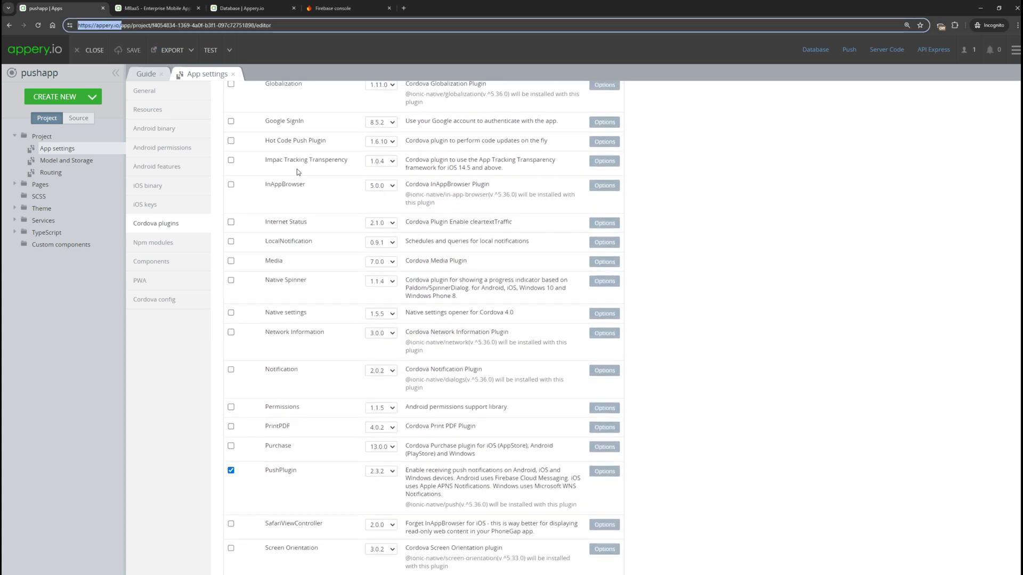
Tick Enable Push Notifications in pushapp's MBaaS Push Notifications settings.
{"action": "left_click", "coordinate": [159, 8]}
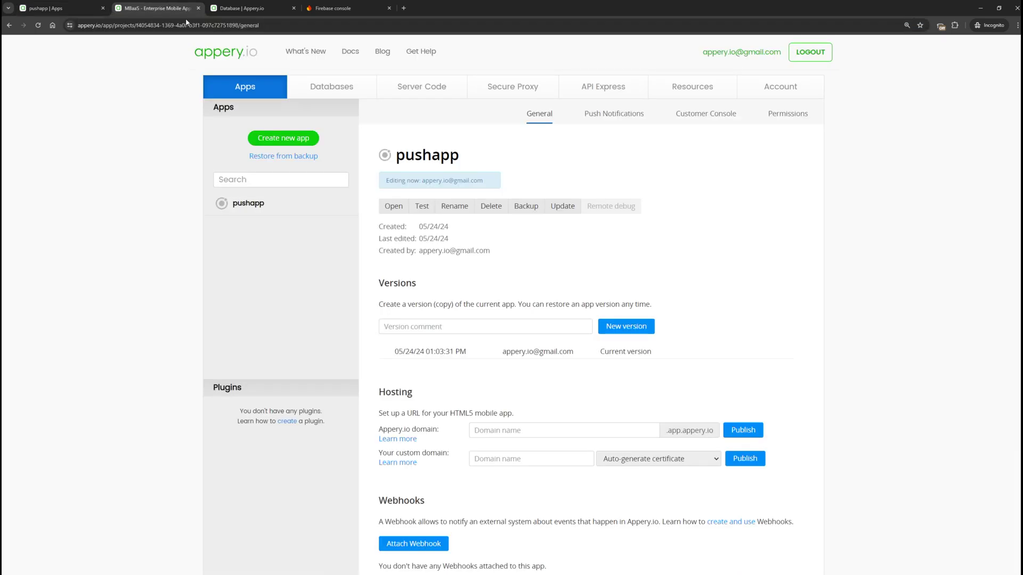
{"action": "left_click", "coordinate": [607, 115]}
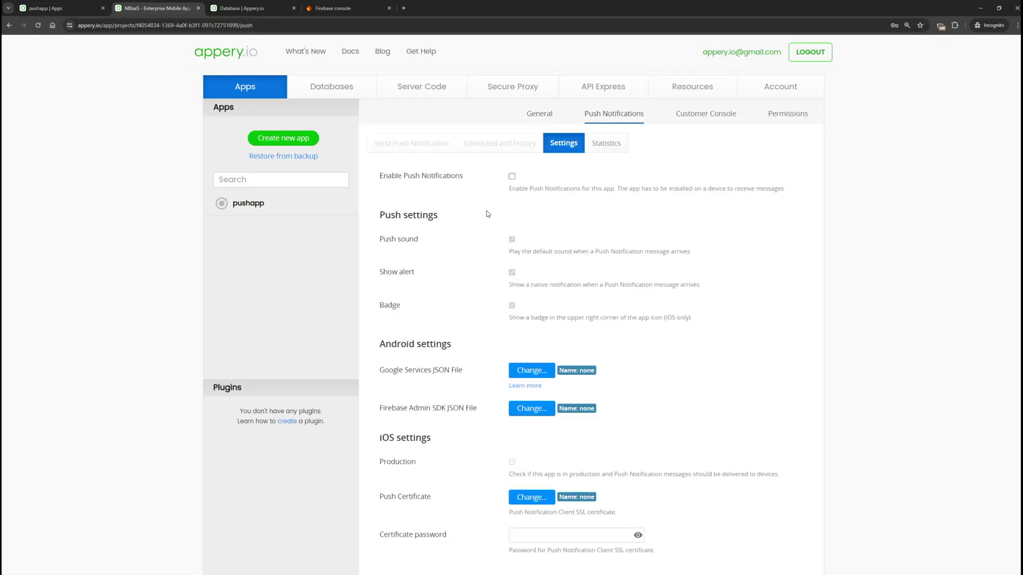
{"action": "left_click", "coordinate": [512, 177]}
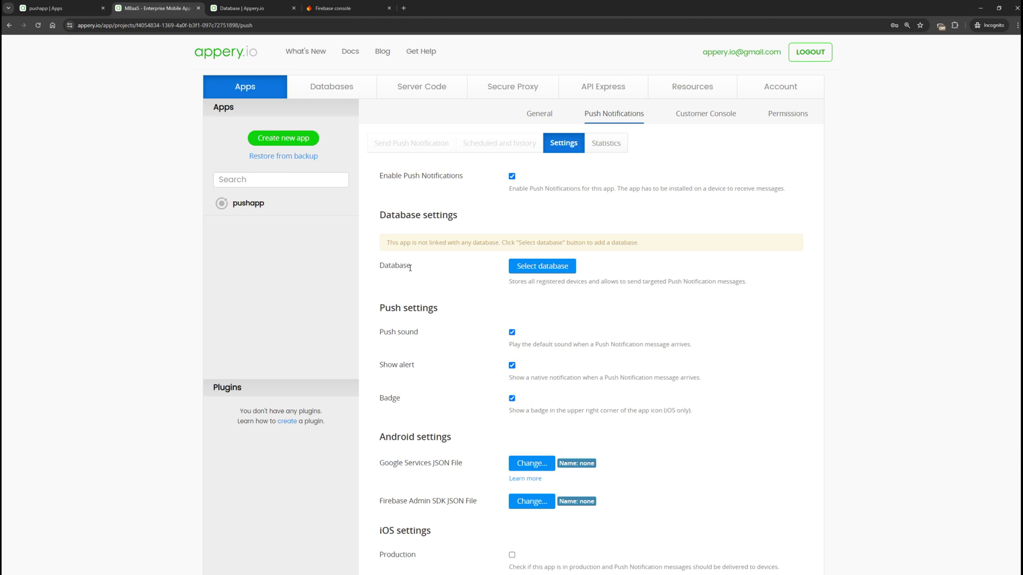
{"action": "key", "text": "ctrl+Tab"}
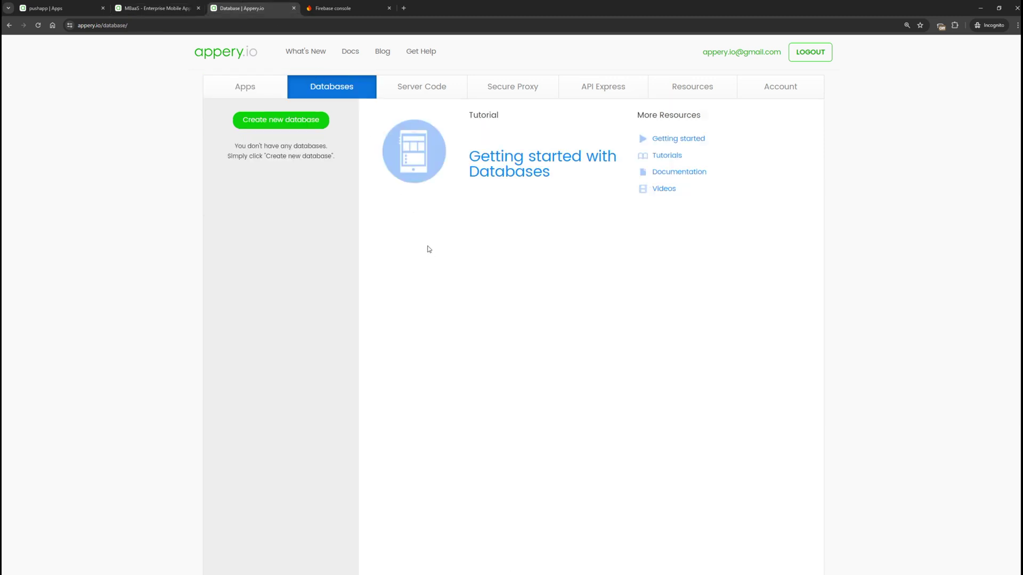
Create a database named db and view its empty Devices collection.
{"action": "left_click", "coordinate": [297, 123]}
{"action": "type", "text": "db"}
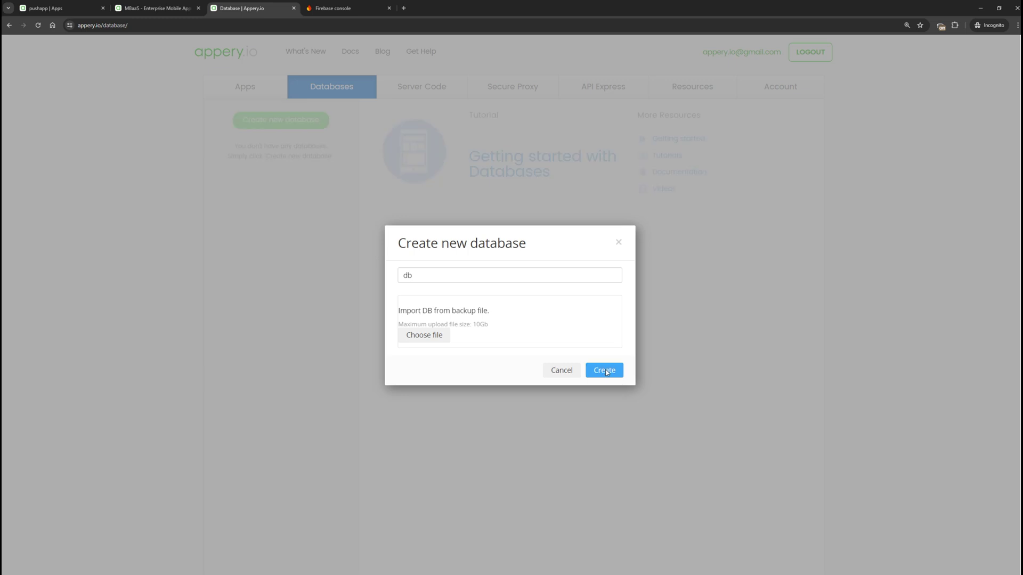
{"action": "left_click", "coordinate": [605, 371]}
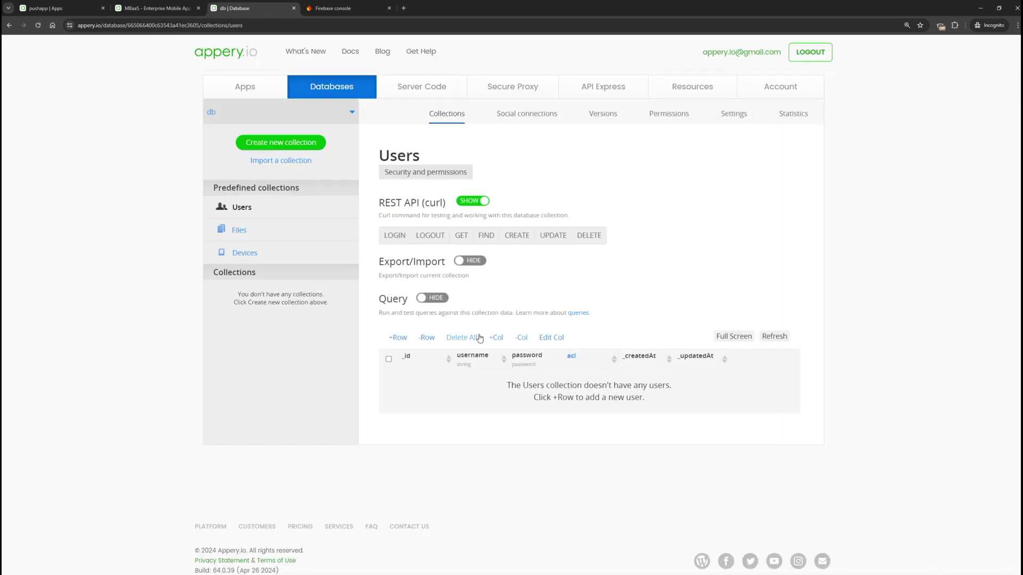
{"action": "left_click", "coordinate": [261, 255]}
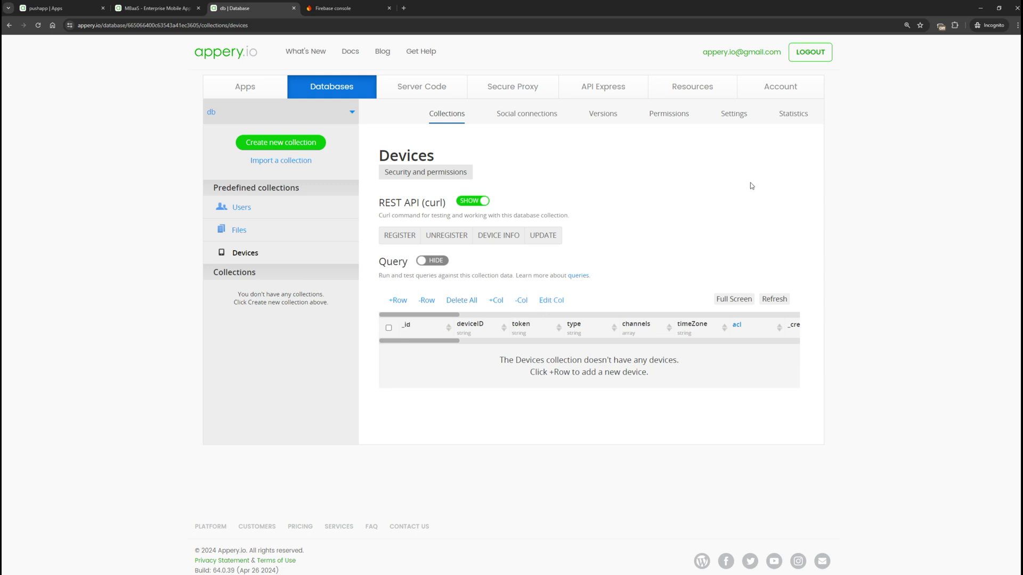
Select db as the push notifications database, then go to the Firebase console.
{"action": "left_click", "coordinate": [190, 5]}
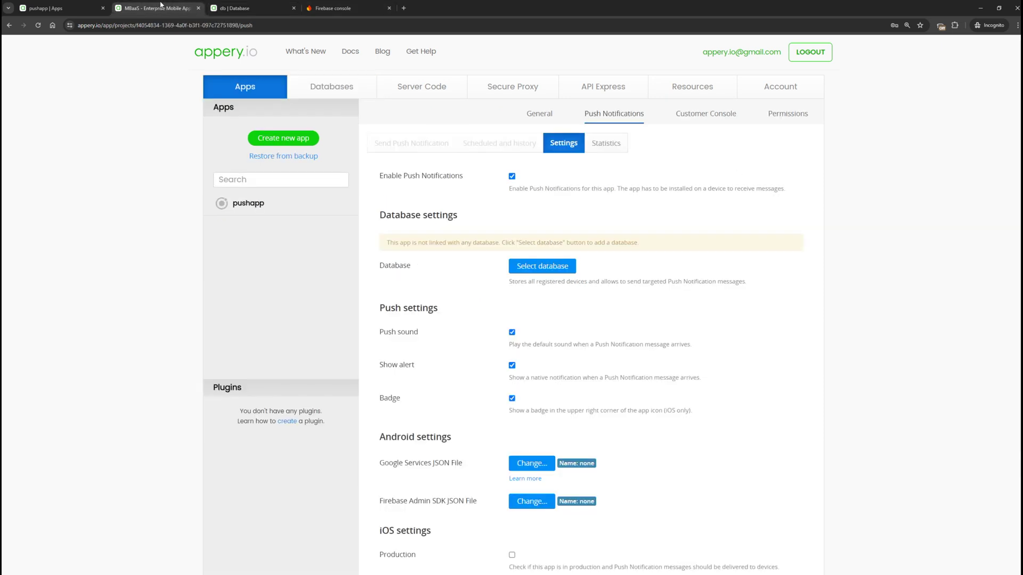
{"action": "left_click", "coordinate": [531, 267]}
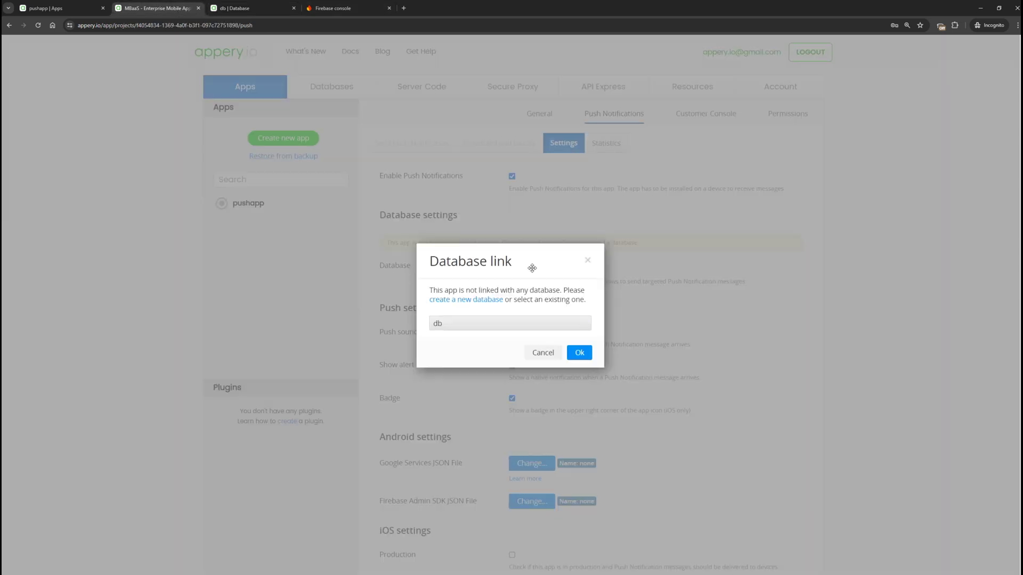
{"action": "left_click", "coordinate": [580, 352]}
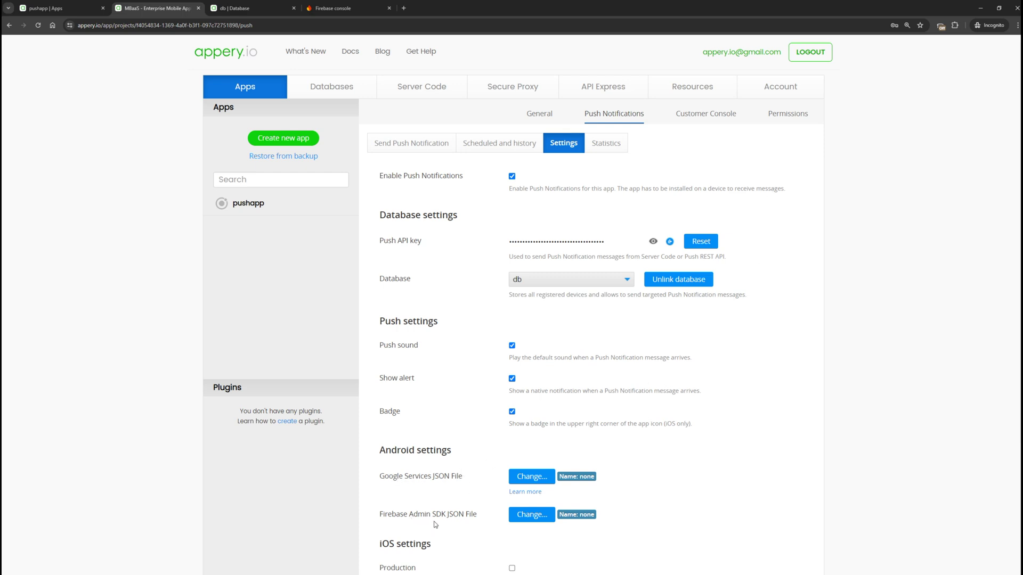
{"action": "left_click", "coordinate": [343, 8]}
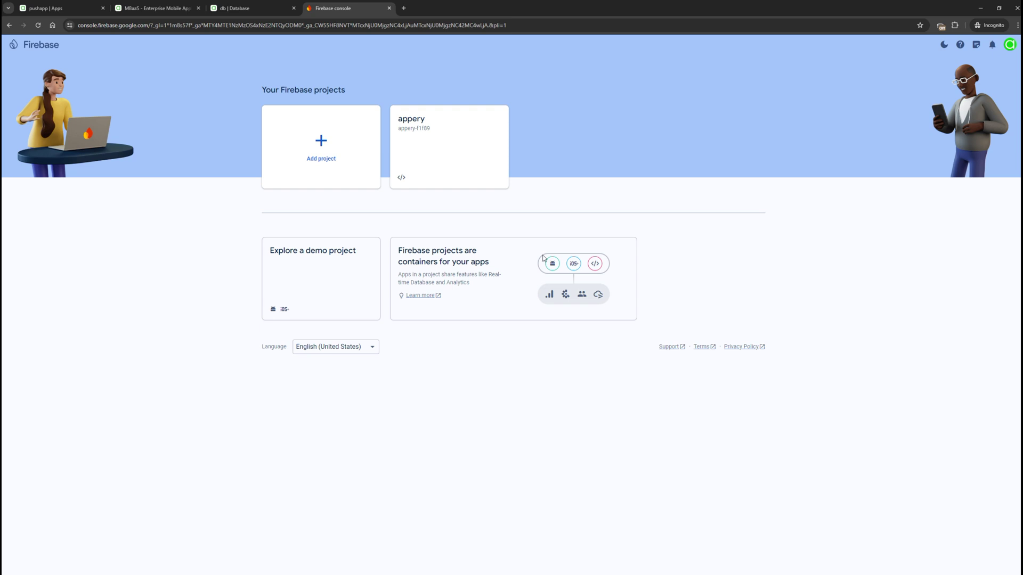
Create Firebase project 'push' with the existing Analytics account and begin adding an Android app.
{"action": "left_click", "coordinate": [322, 143]}
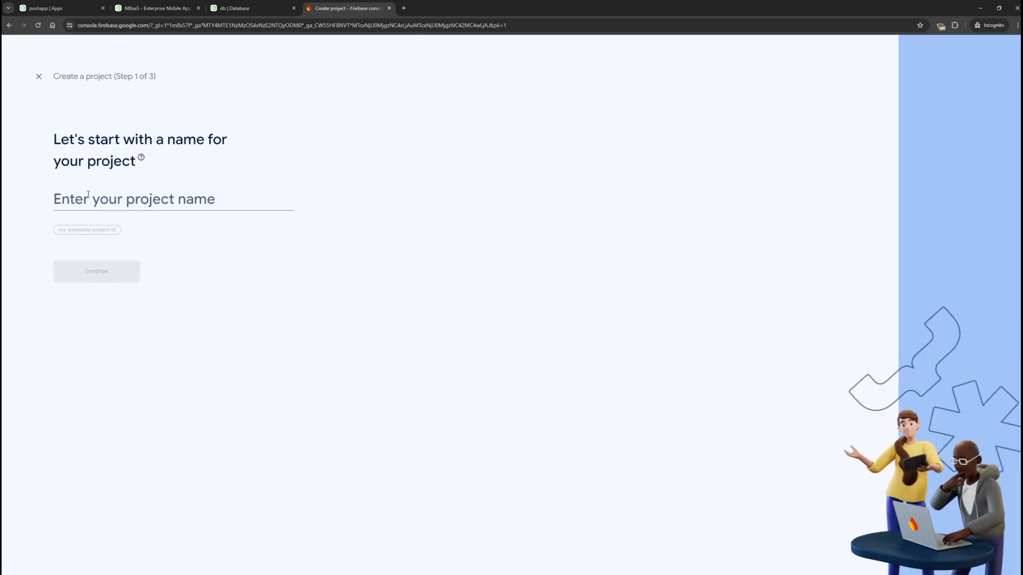
{"action": "left_click", "coordinate": [88, 195]}
{"action": "type", "text": "push"}
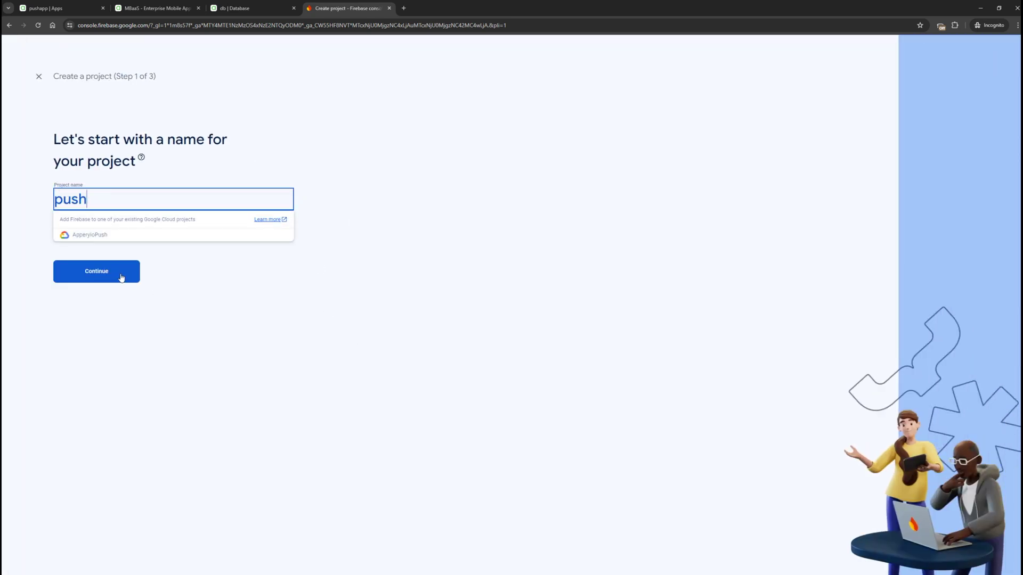
{"action": "left_click", "coordinate": [121, 276]}
{"action": "left_click", "coordinate": [306, 366]}
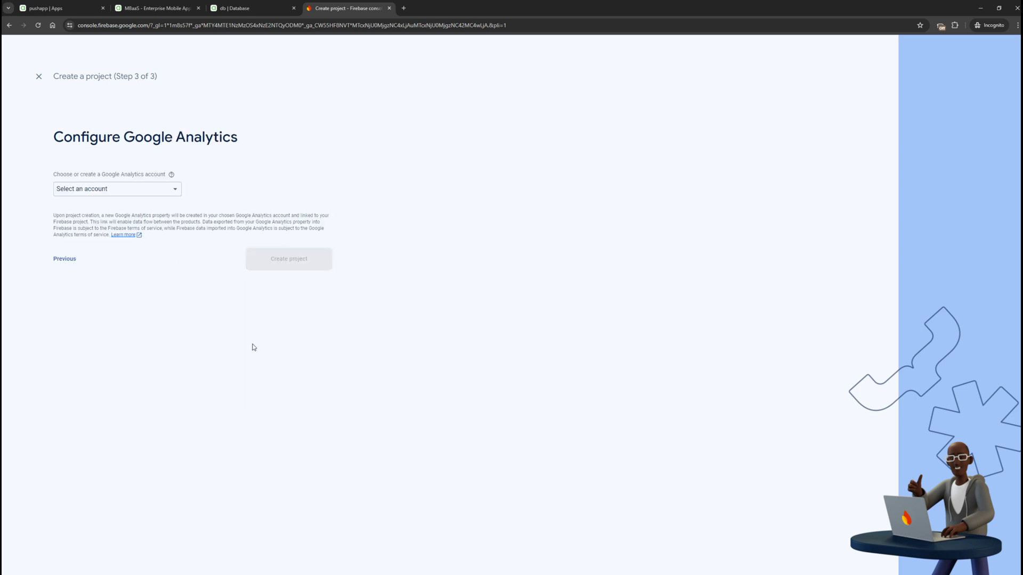
{"action": "left_click", "coordinate": [121, 190]}
{"action": "left_click", "coordinate": [111, 194]}
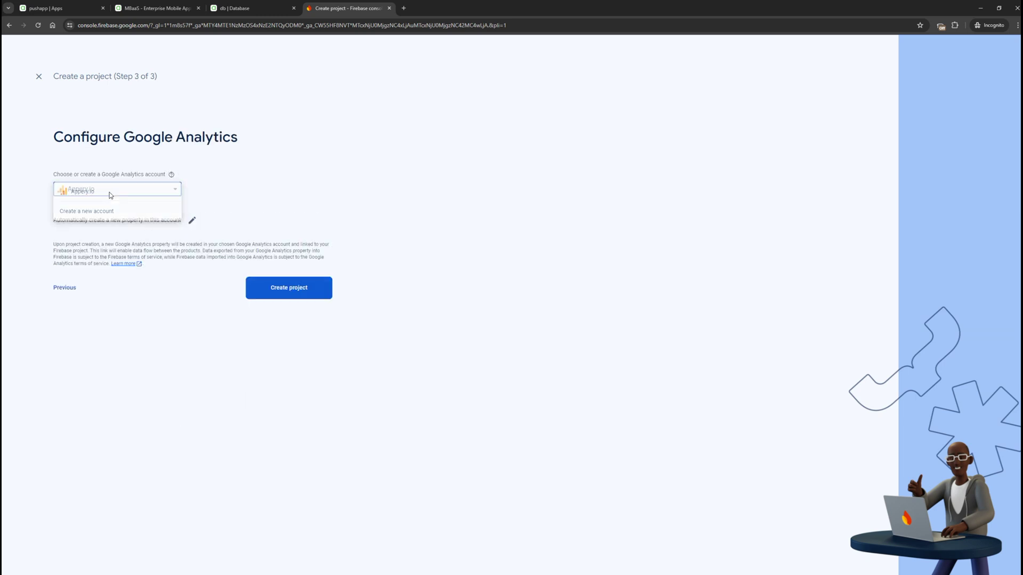
{"action": "left_click", "coordinate": [306, 292]}
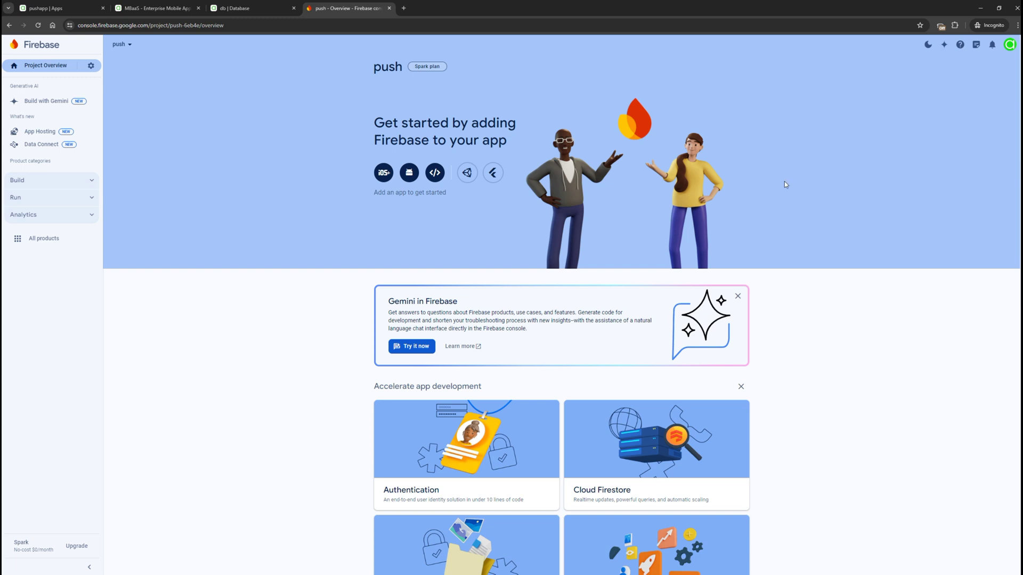
{"action": "left_click", "coordinate": [410, 174]}
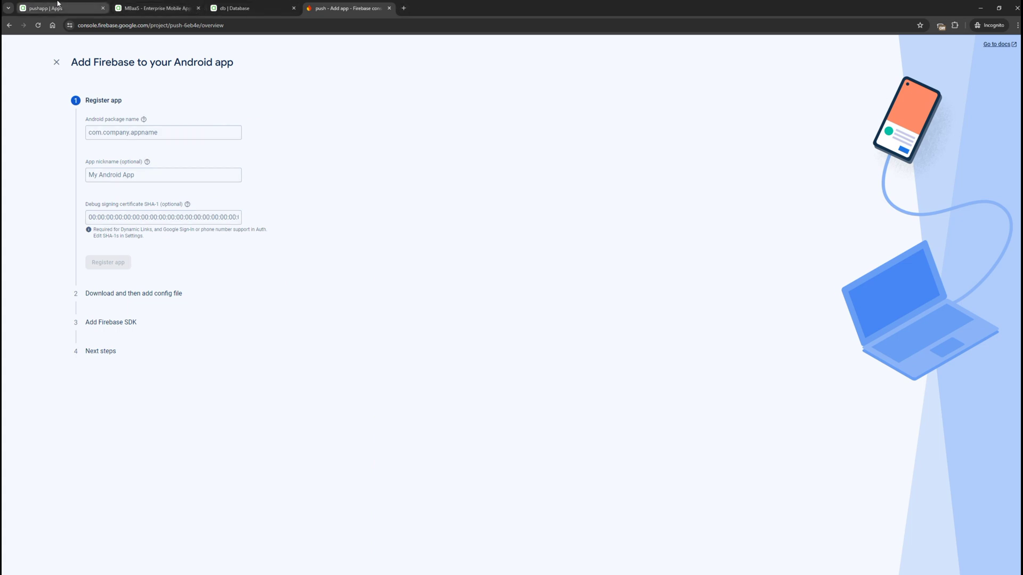
{"action": "left_click", "coordinate": [74, 4]}
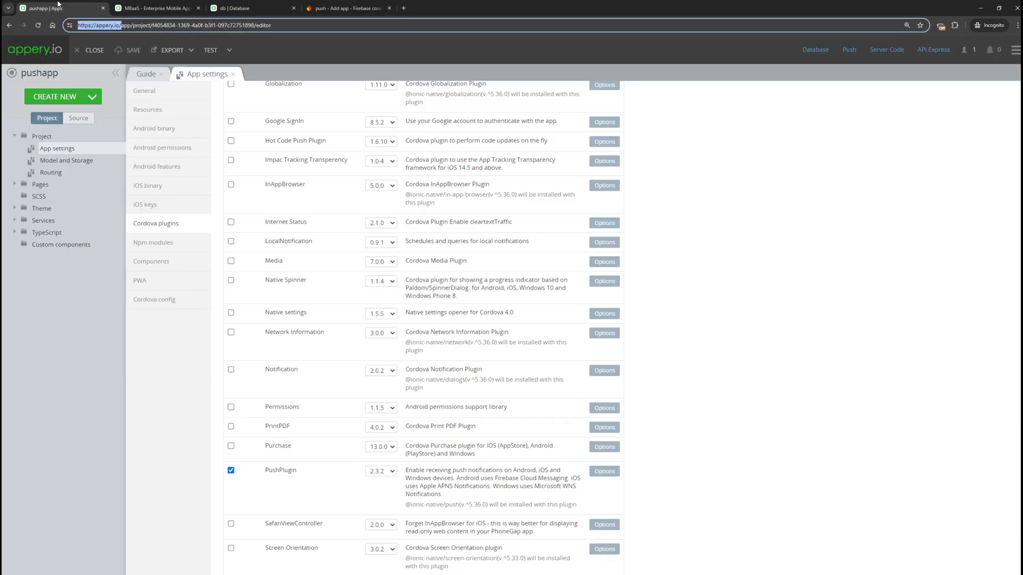
Change the Android binary package name to io.appery.push and copy it.
{"action": "left_click", "coordinate": [161, 130]}
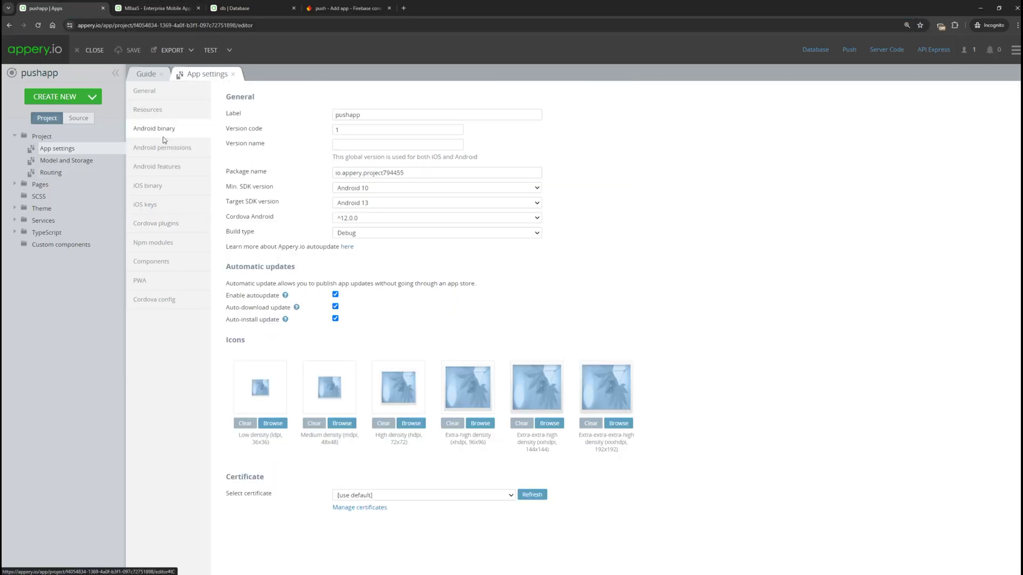
{"action": "double_click", "coordinate": [377, 173]}
{"action": "type", "text": "push"}
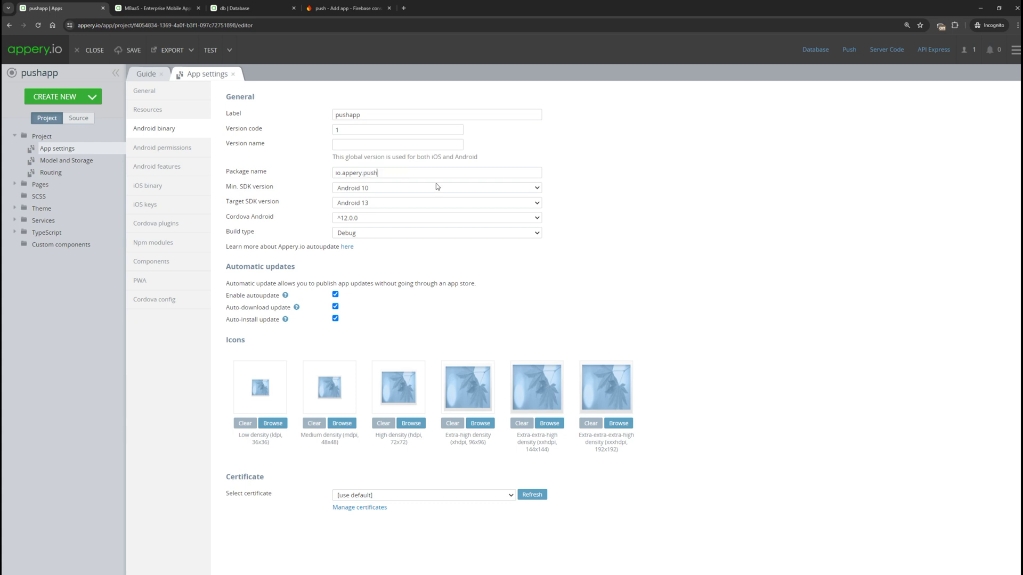
{"action": "left_click_drag", "start_coordinate": [388, 171], "coordinate": [268, 168]}
{"action": "key", "text": "ctrl+c"}
{"action": "left_click", "coordinate": [341, 7]}
Register the Android app io.appery.push in Firebase and save its google-services.json.
{"action": "left_click", "coordinate": [137, 132]}
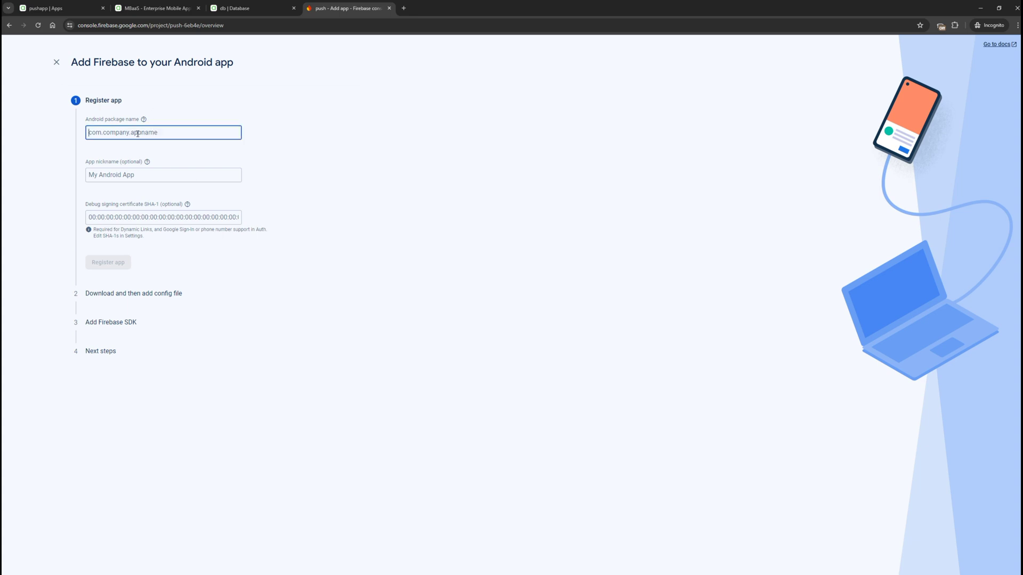
{"action": "key", "text": "ctrl+v"}
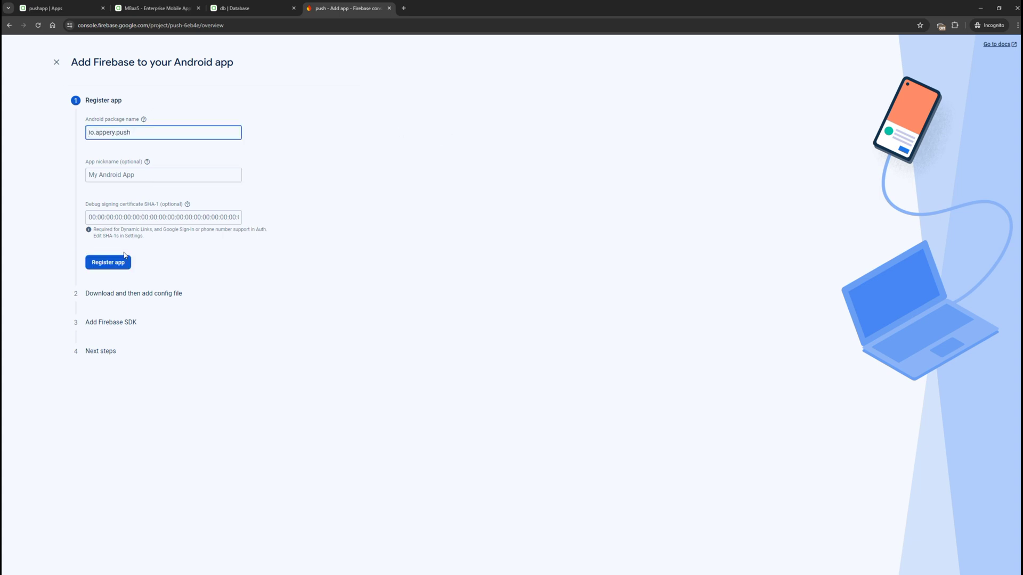
{"action": "left_click", "coordinate": [118, 263]}
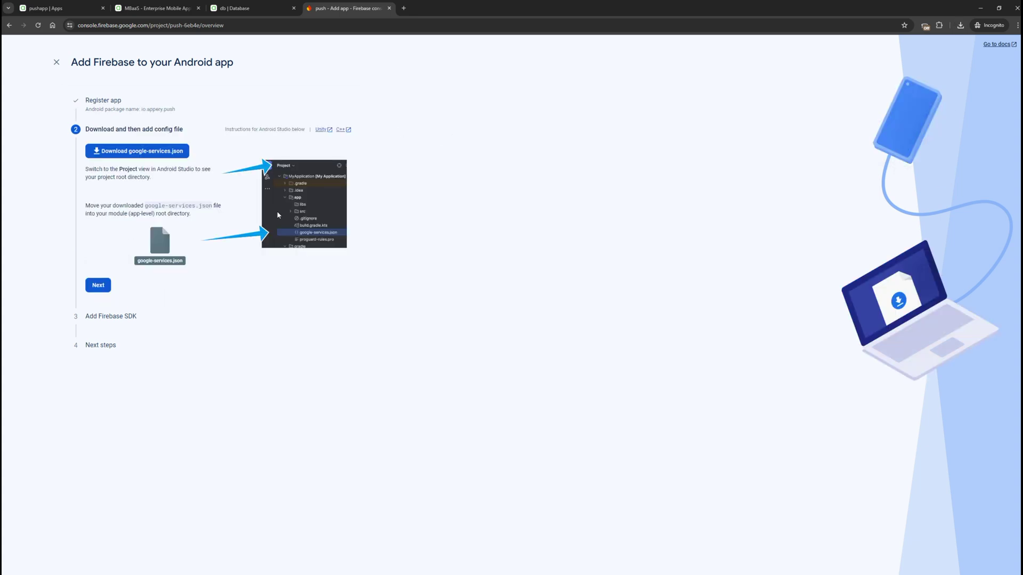
{"action": "left_click", "coordinate": [146, 153]}
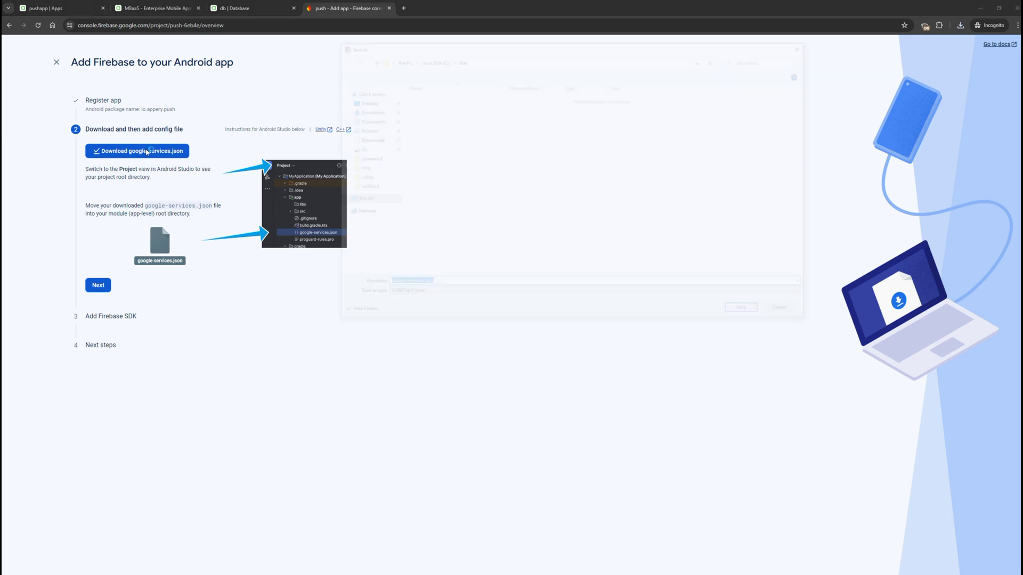
{"action": "left_click", "coordinate": [749, 317]}
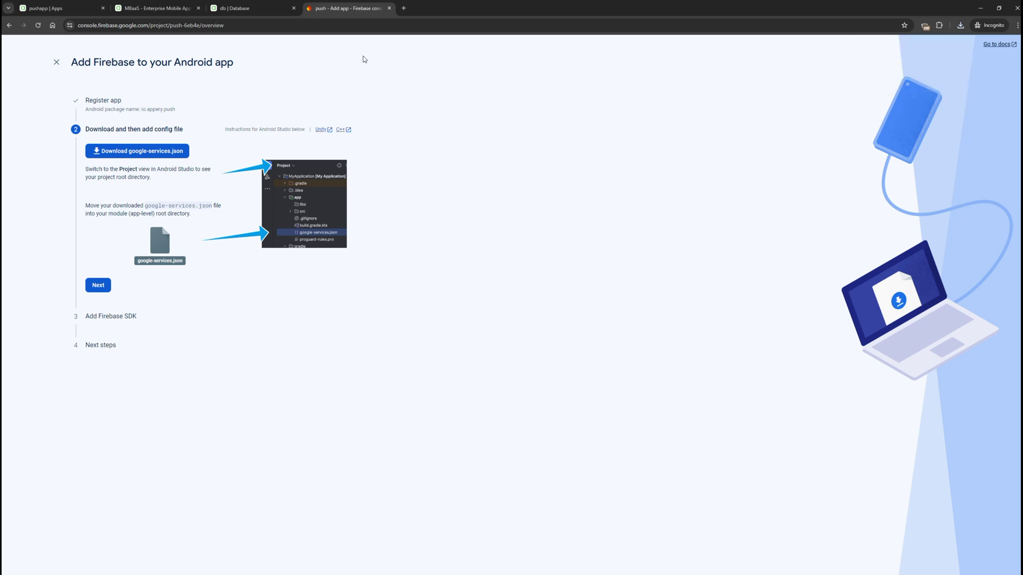
{"action": "left_click", "coordinate": [147, 6]}
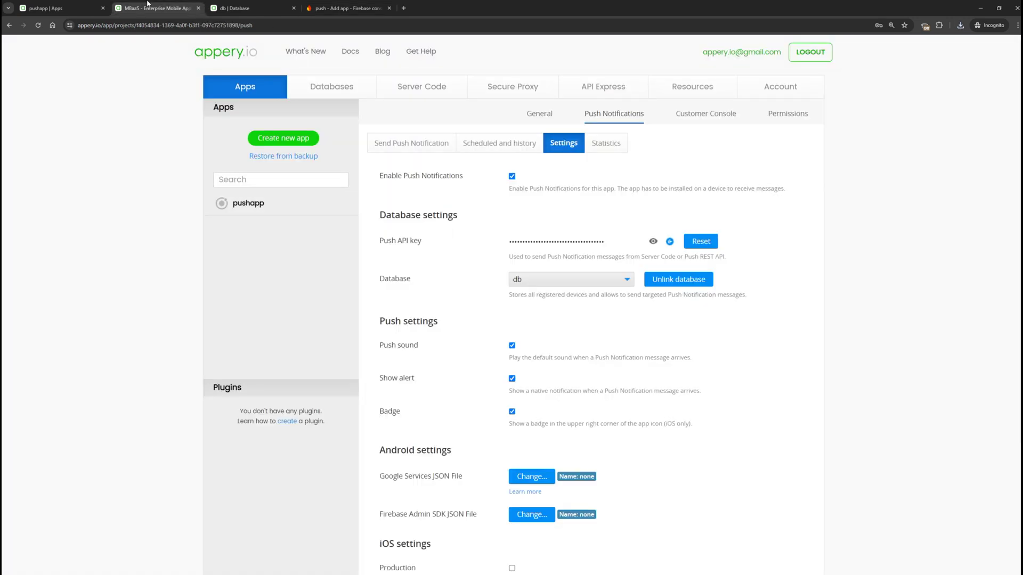
Upload google-services.json and set it as the Google Services JSON File.
{"action": "left_click", "coordinate": [536, 477]}
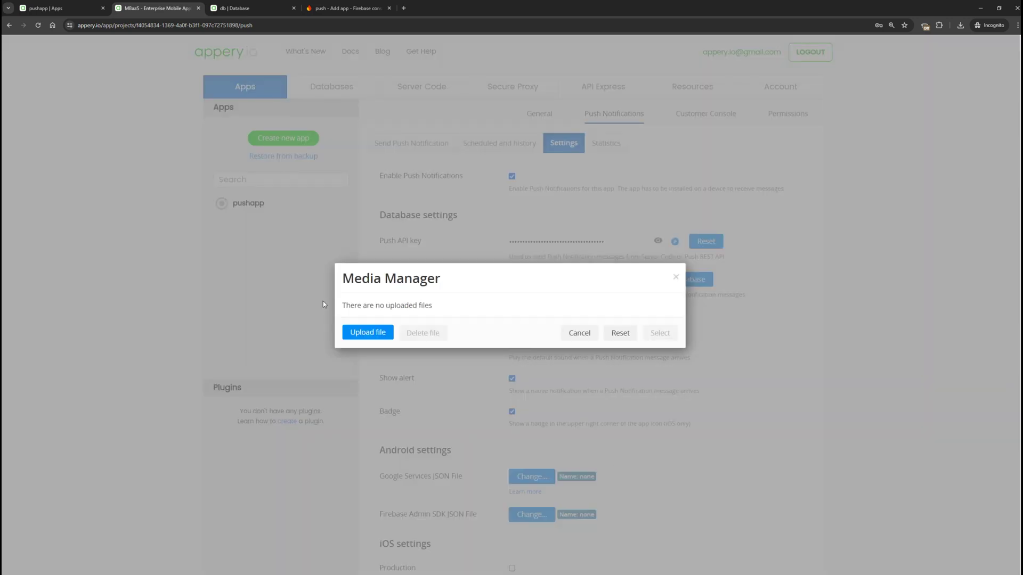
{"action": "left_click", "coordinate": [367, 332]}
{"action": "left_click", "coordinate": [506, 325]}
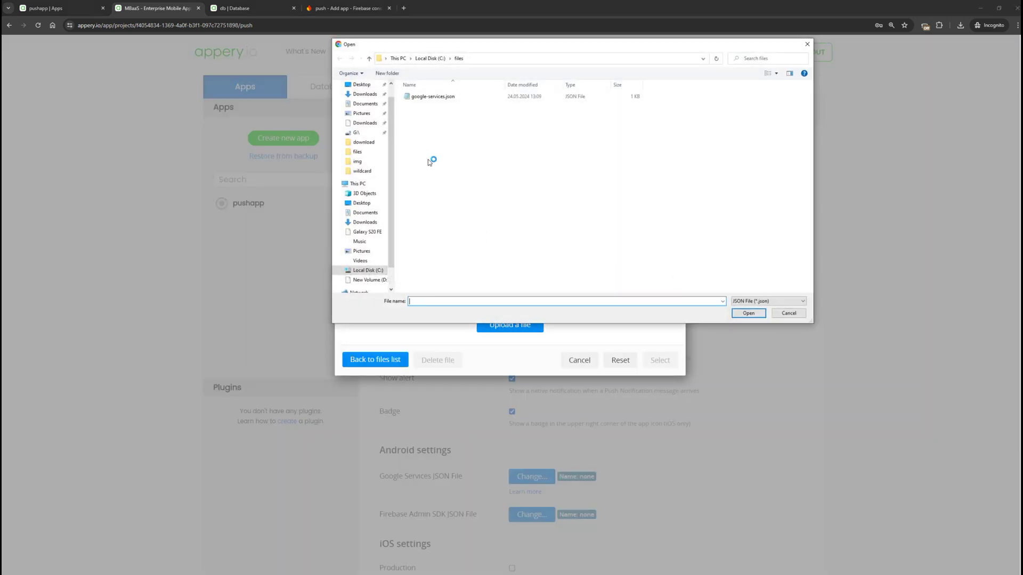
{"action": "left_click", "coordinate": [433, 96]}
{"action": "left_click", "coordinate": [748, 313]}
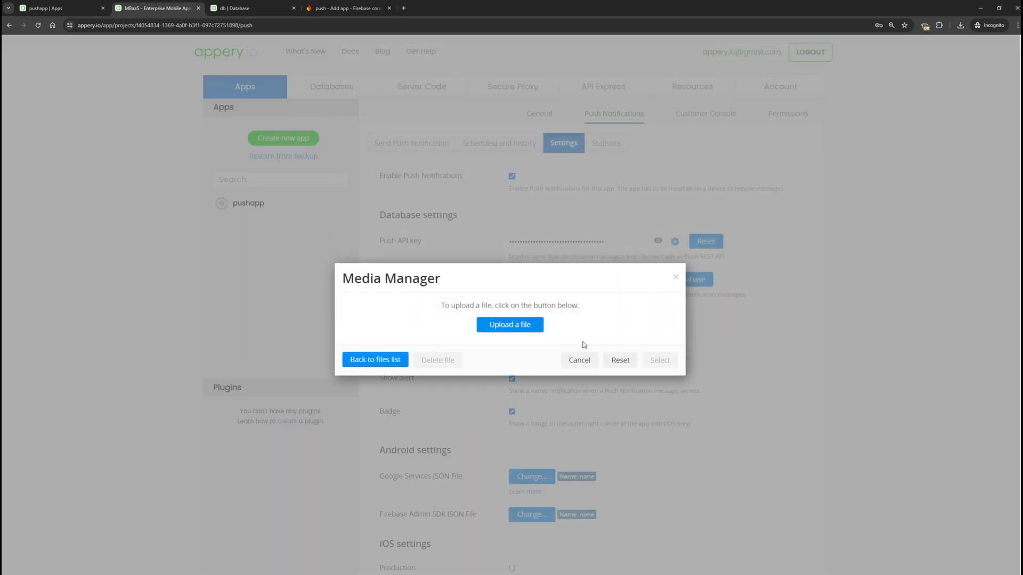
{"action": "left_click", "coordinate": [407, 310]}
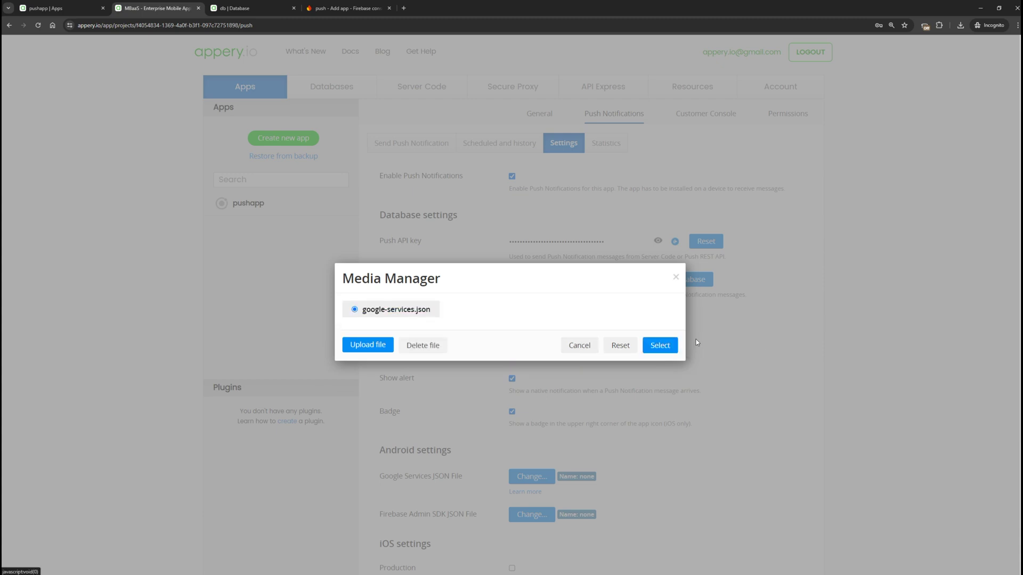
{"action": "left_click", "coordinate": [659, 345]}
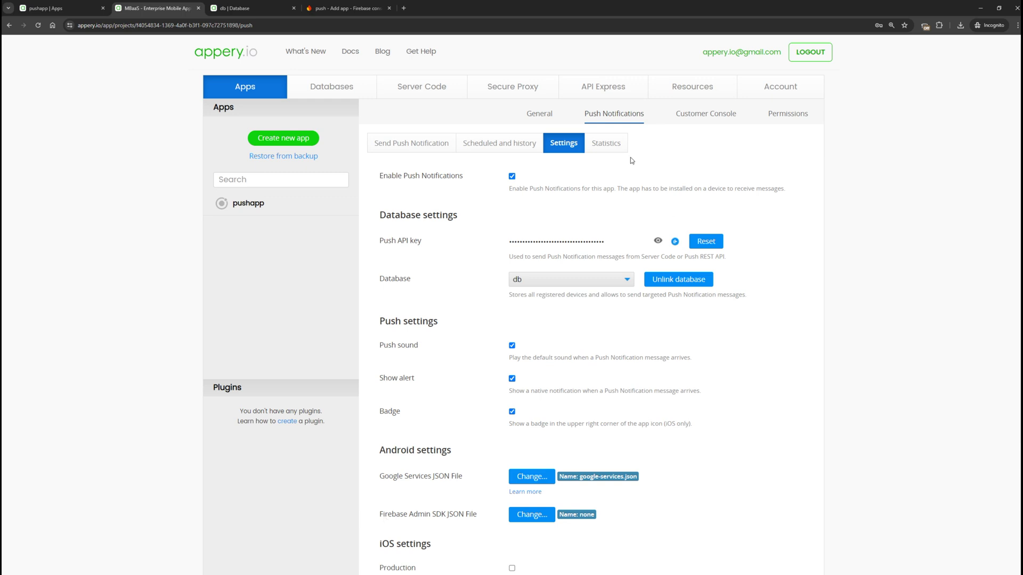
Finish the Firebase Add app wizard and continue to the console.
{"action": "left_click", "coordinate": [361, 7]}
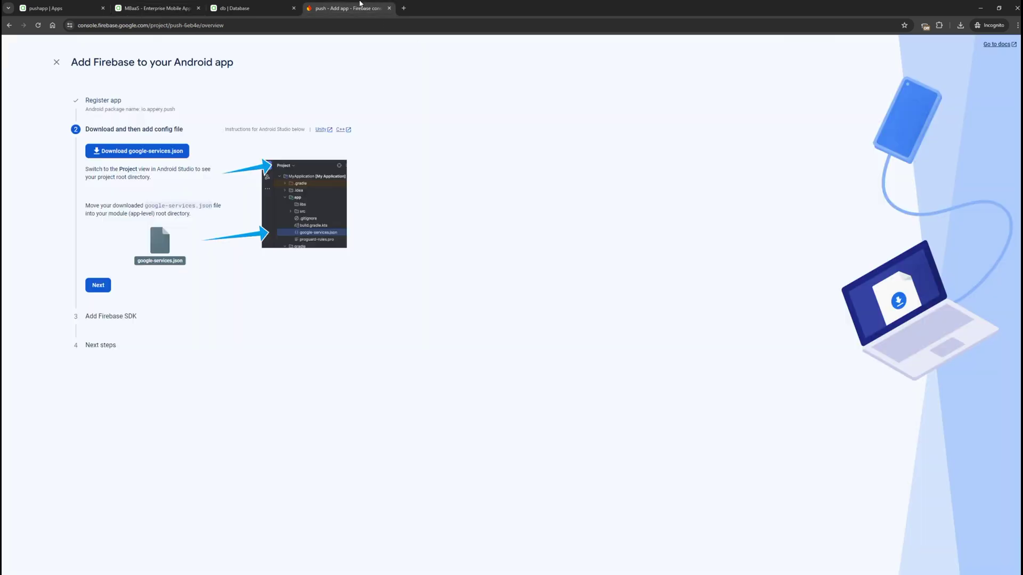
{"action": "left_click", "coordinate": [97, 286]}
{"action": "scroll", "coordinate": [255, 427], "scroll_direction": "down", "scroll_amount": 2}
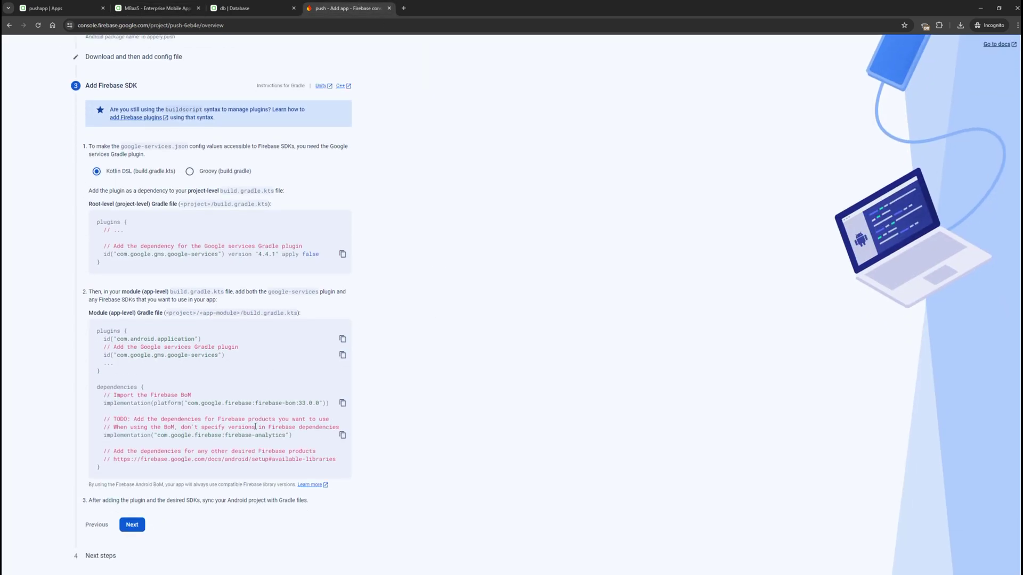
{"action": "left_click", "coordinate": [136, 527]}
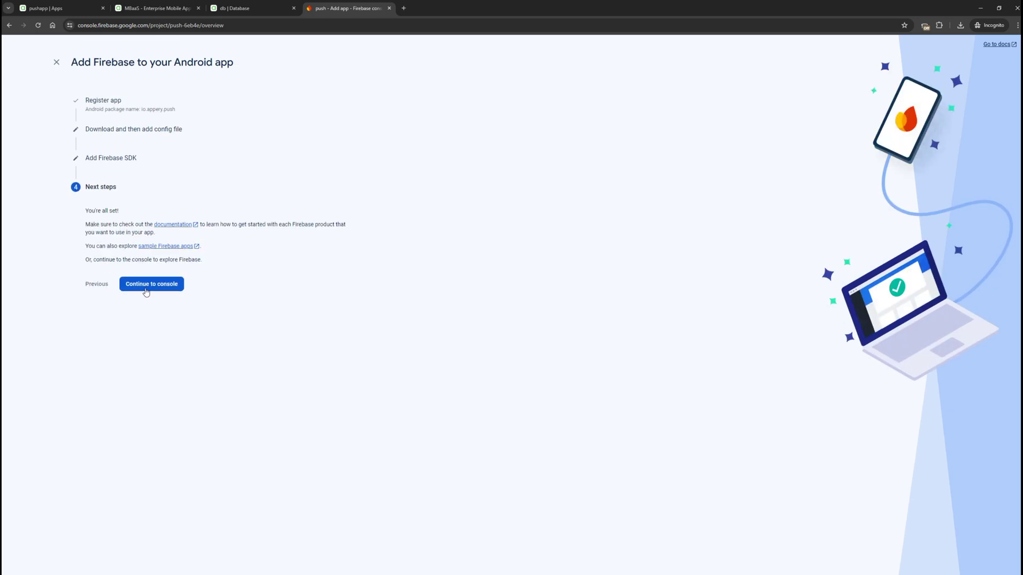
{"action": "left_click", "coordinate": [146, 284]}
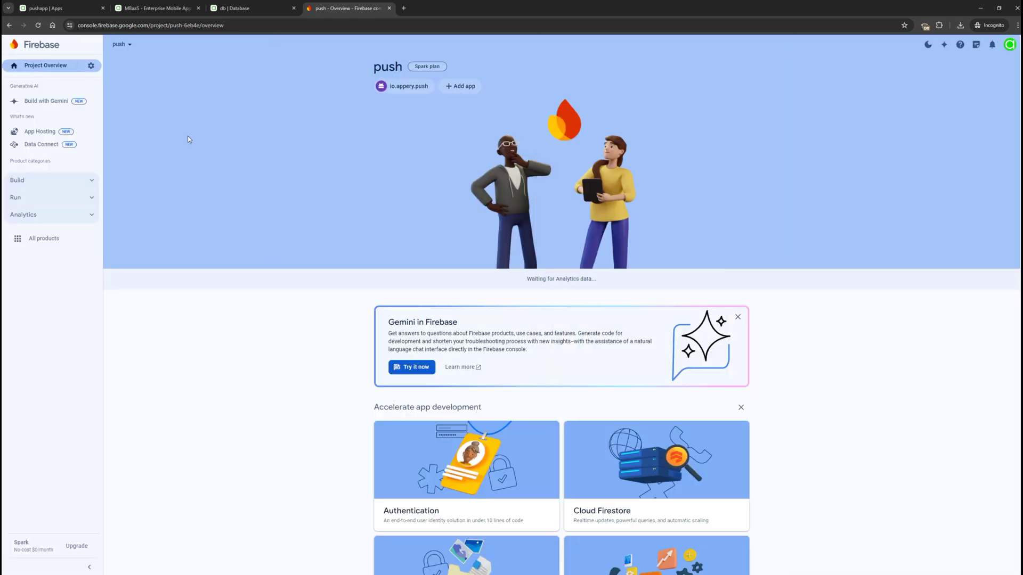
Generate a new Admin SDK private key under Service accounts and save the JSON.
{"action": "left_click", "coordinate": [90, 66]}
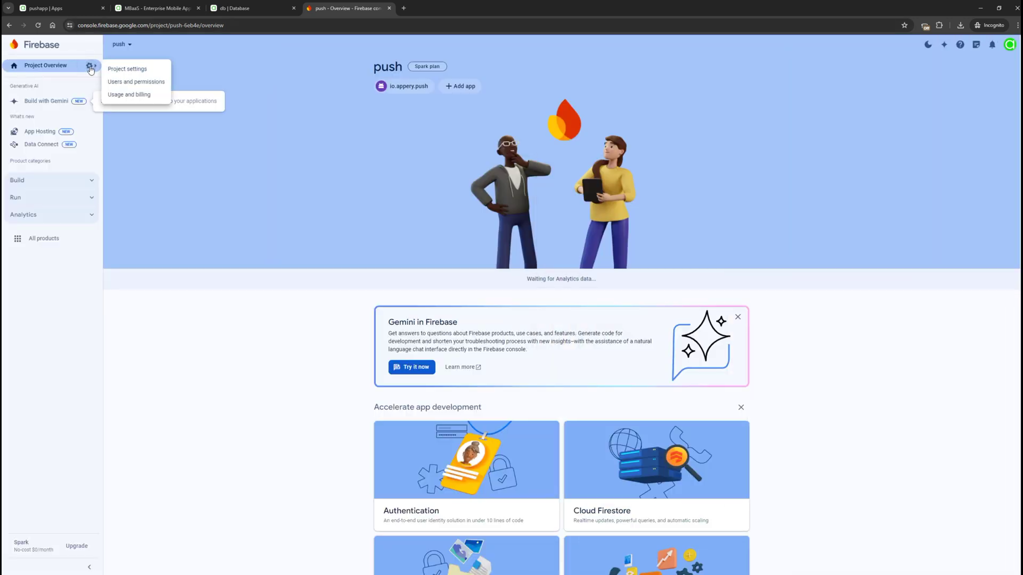
{"action": "left_click", "coordinate": [133, 70]}
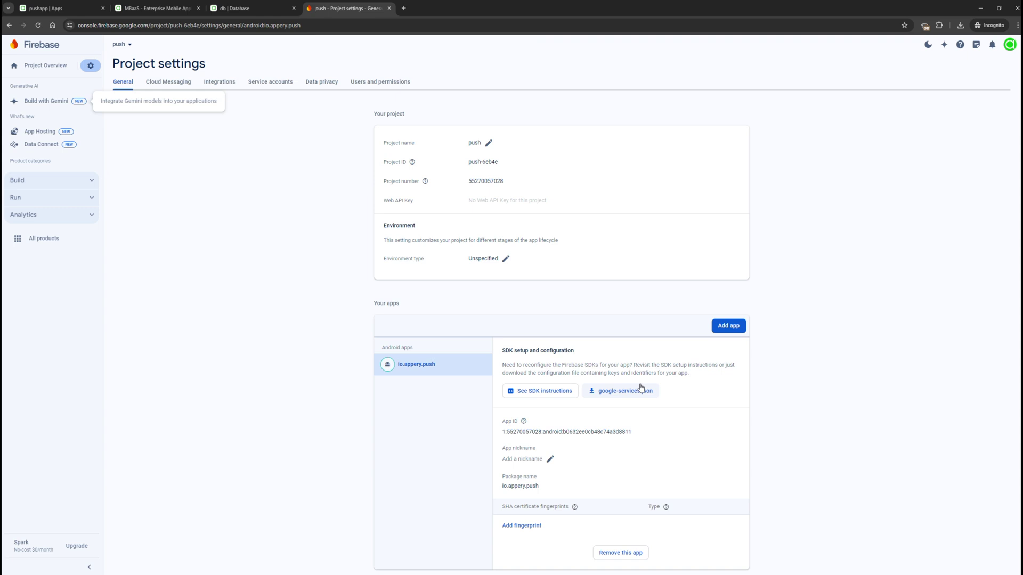
{"action": "left_click", "coordinate": [275, 84]}
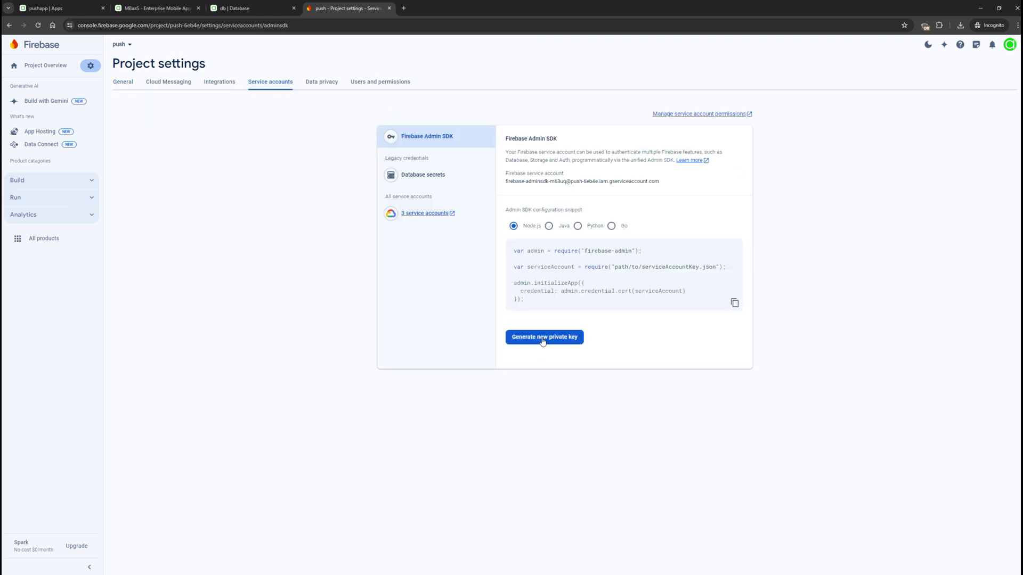
{"action": "left_click", "coordinate": [542, 342]}
{"action": "left_click", "coordinate": [610, 345]}
{"action": "left_click", "coordinate": [740, 312]}
{"action": "left_click", "coordinate": [158, 8]}
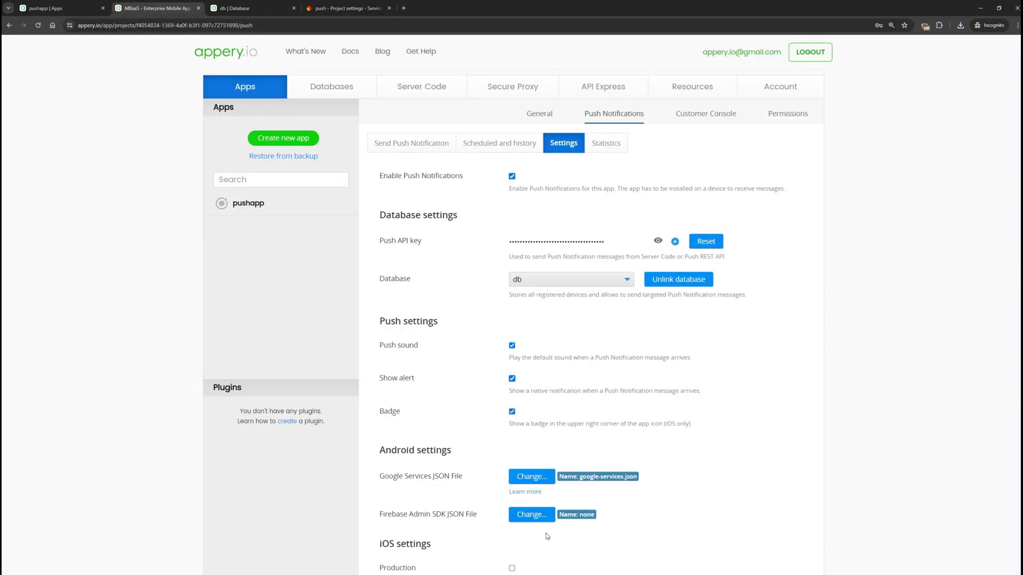
Upload the Admin SDK private key JSON as the Firebase Admin SDK JSON File.
{"action": "left_click", "coordinate": [531, 514]}
{"action": "left_click", "coordinate": [367, 340]}
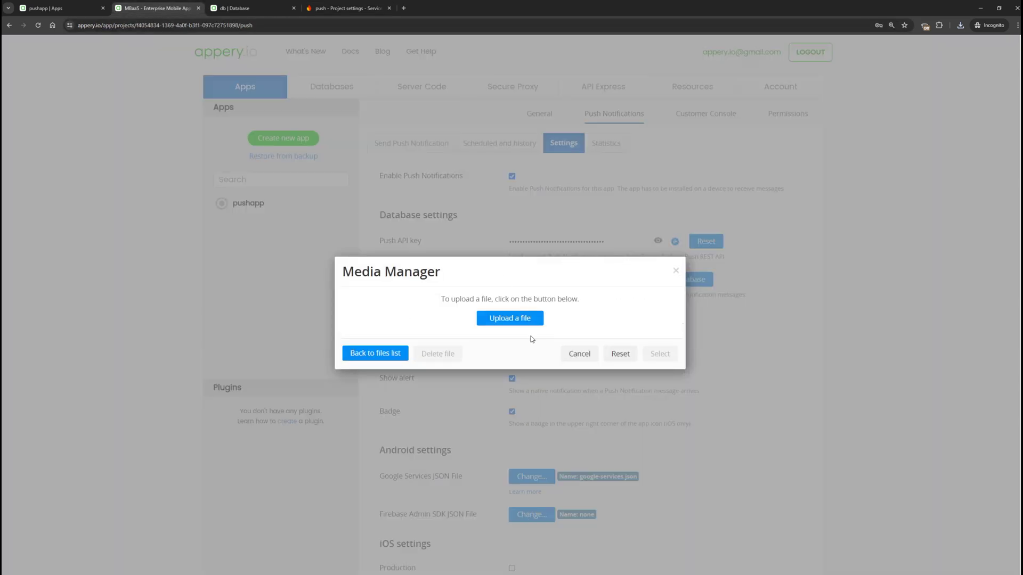
{"action": "left_click", "coordinate": [514, 320]}
{"action": "left_click", "coordinate": [445, 106]}
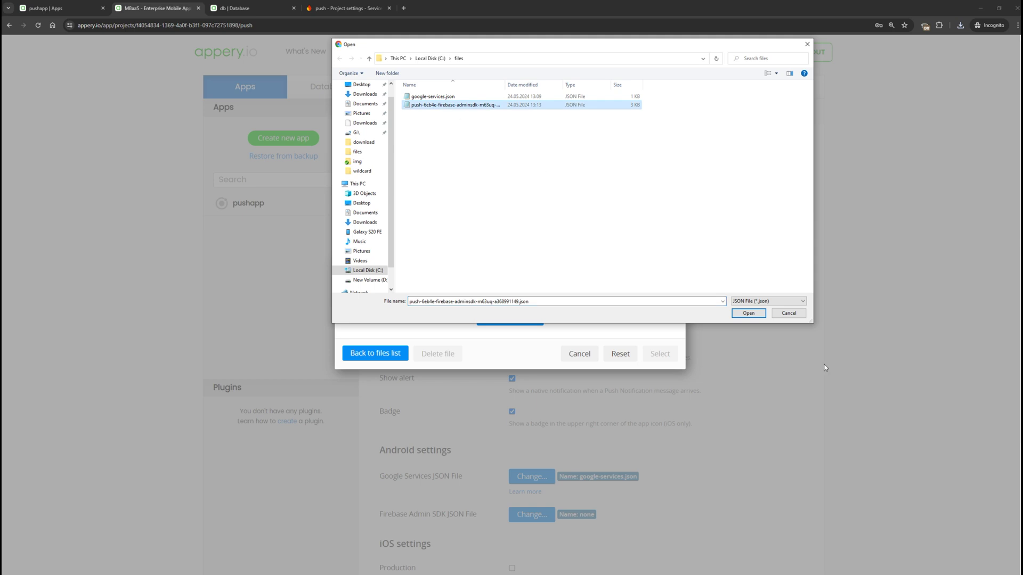
{"action": "left_click", "coordinate": [746, 315]}
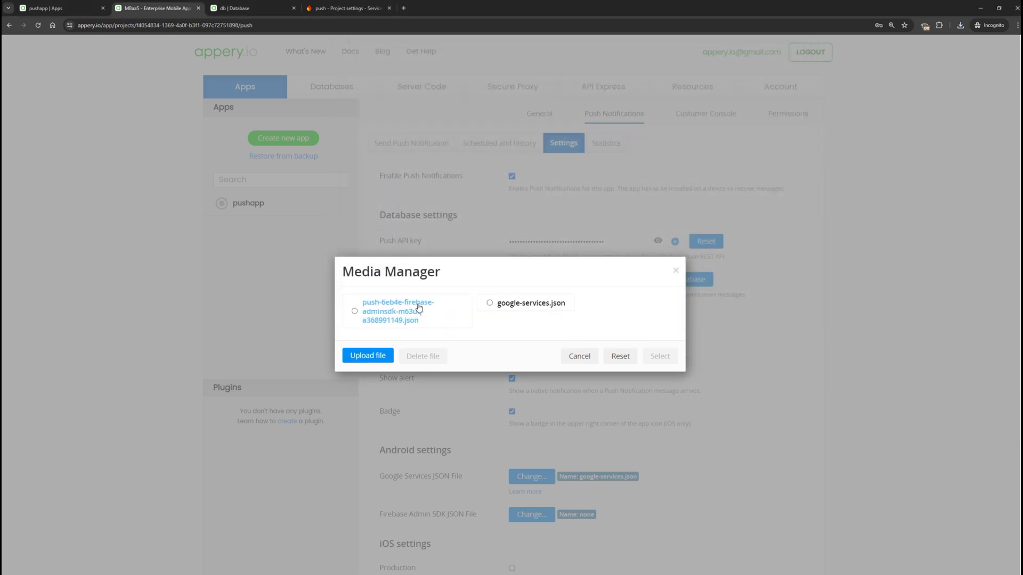
{"action": "left_click", "coordinate": [427, 312]}
{"action": "left_click", "coordinate": [659, 355]}
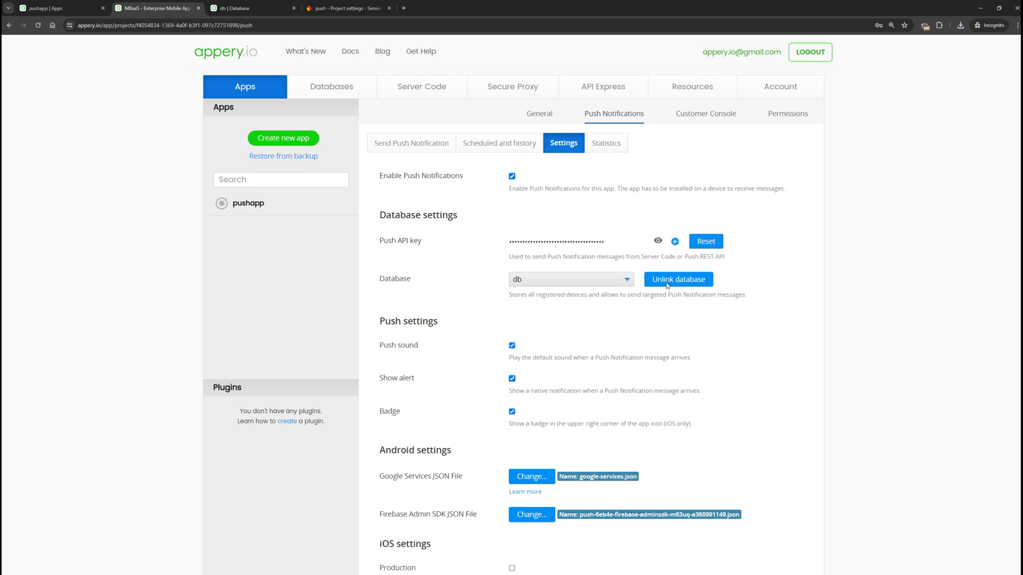
{"action": "left_click", "coordinate": [64, 11]}
Export pushapp as a Binary APK/AAB, then bring up the database's Devices collection.
{"action": "left_click", "coordinate": [190, 50]}
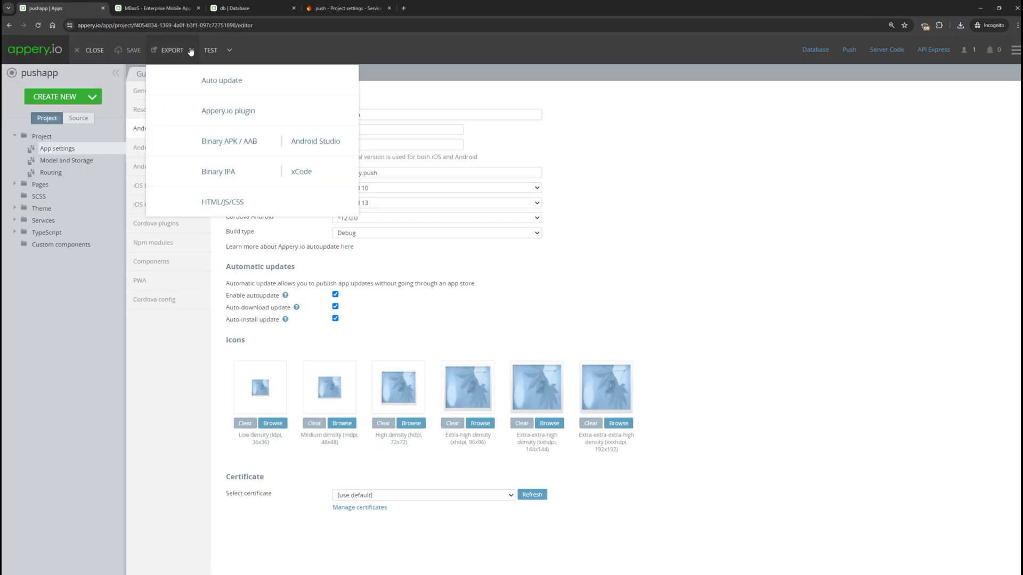
{"action": "left_click", "coordinate": [229, 147]}
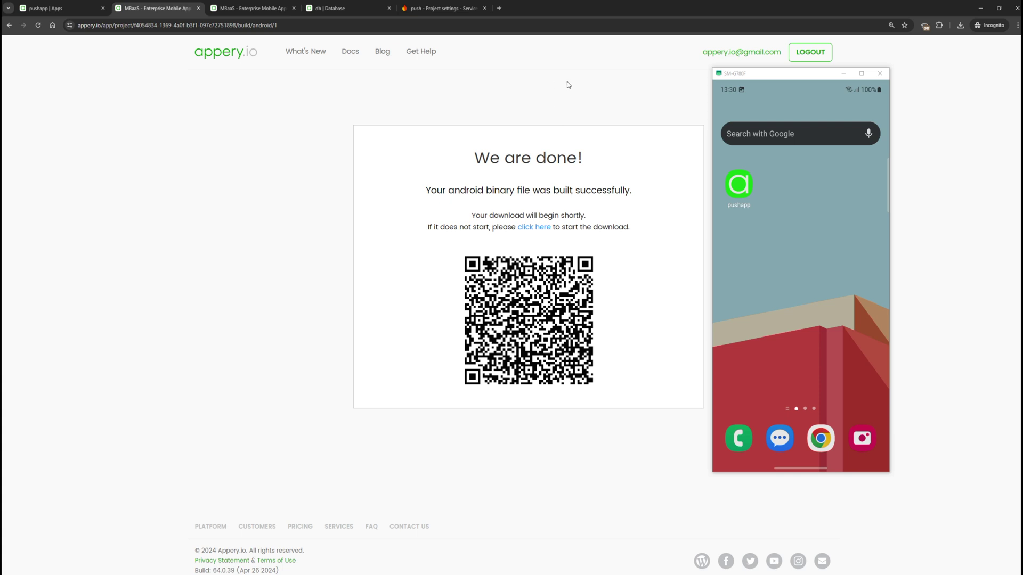
{"action": "left_click", "coordinate": [343, 5]}
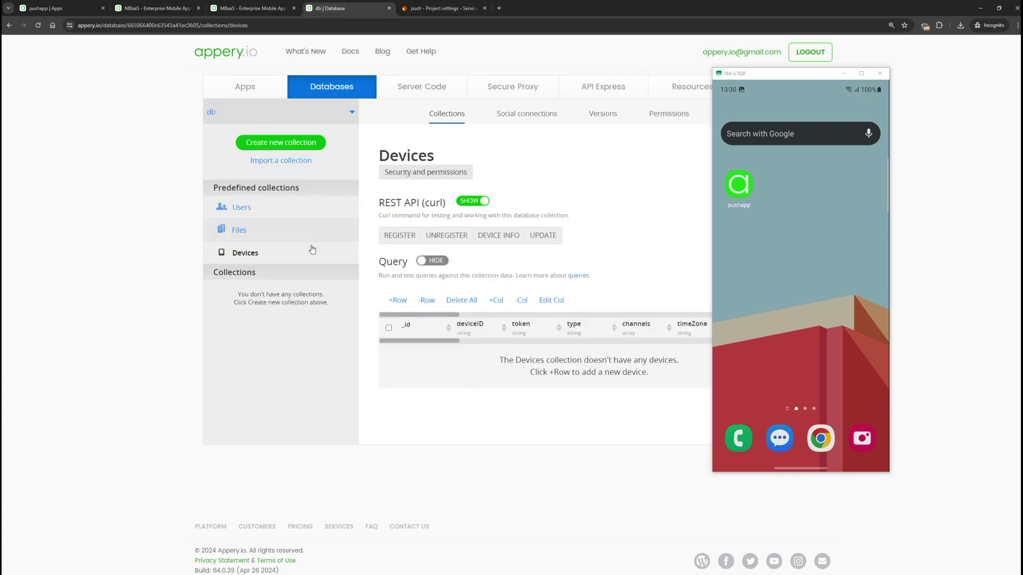
Reload Devices to confirm the phone is registered, then return to pushapp's Push Notifications settings.
{"action": "left_click", "coordinate": [284, 254]}
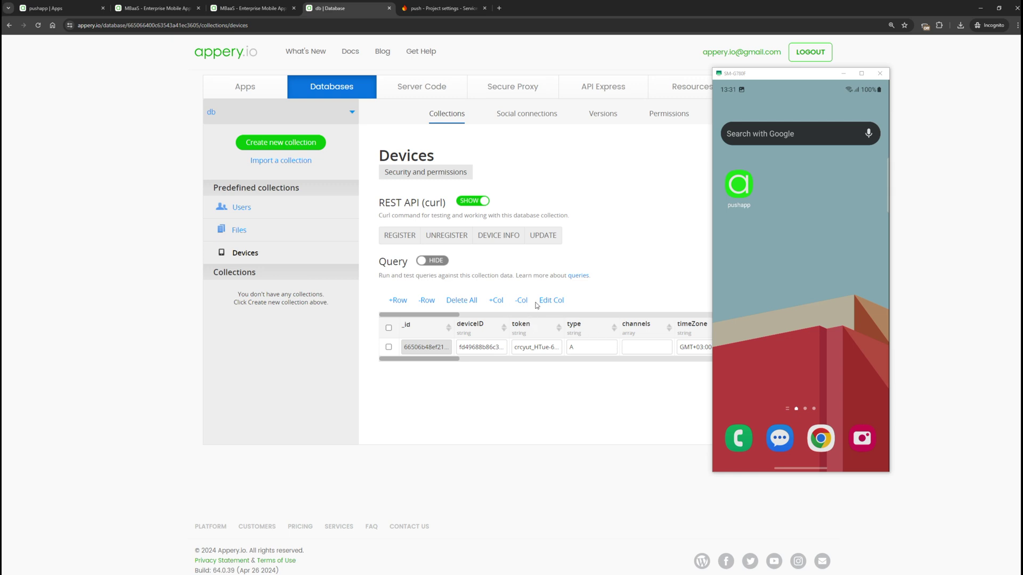
{"action": "left_click", "coordinate": [253, 9]}
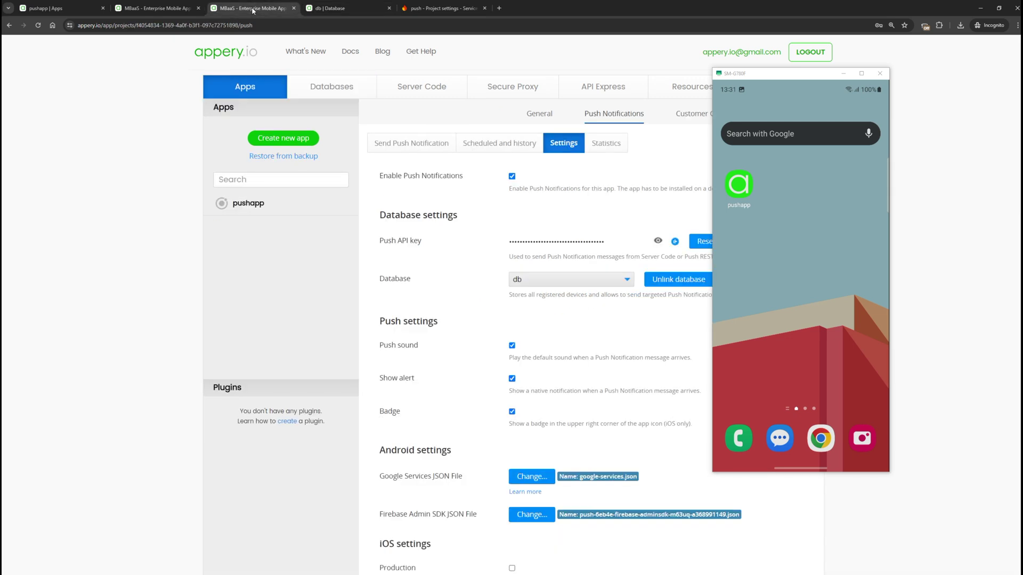
Start a new push notification targeting Android devices filtered by query builder, without the deviceID filter.
{"action": "left_click", "coordinate": [399, 147]}
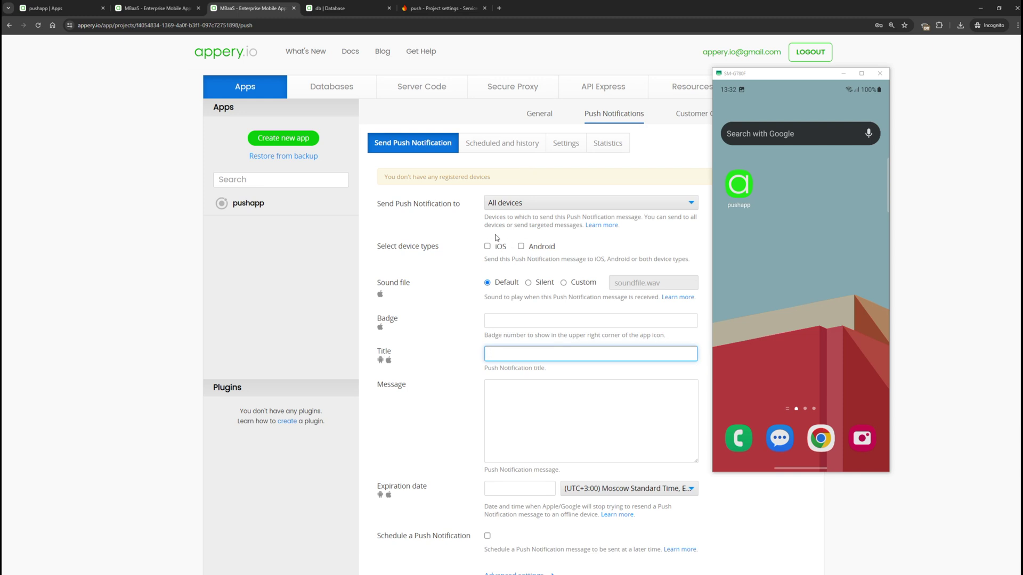
{"action": "left_click", "coordinate": [520, 246]}
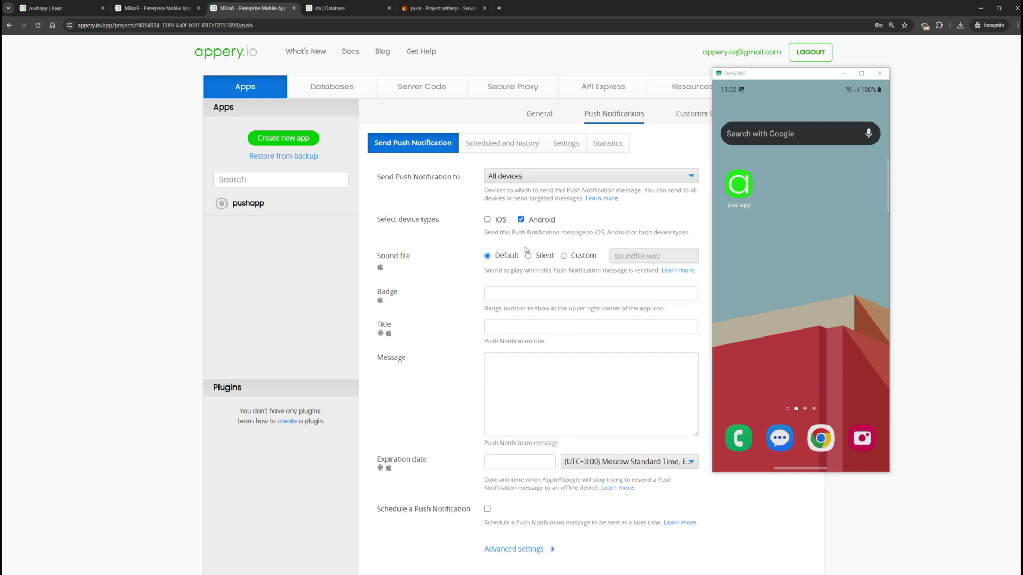
{"action": "scroll", "coordinate": [562, 242], "scroll_direction": "down", "scroll_amount": 3}
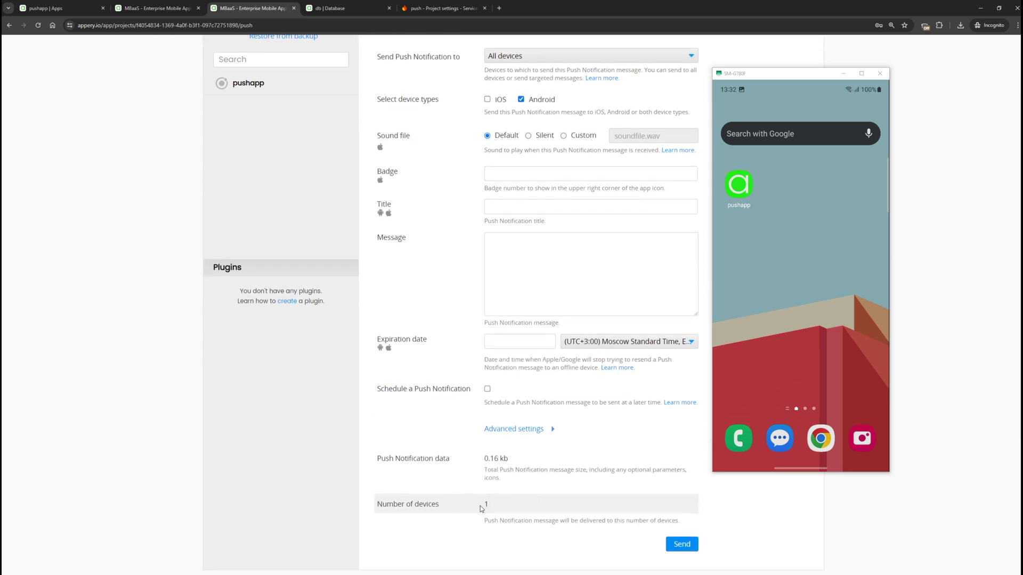
{"action": "scroll", "coordinate": [511, 438], "scroll_direction": "up", "scroll_amount": 3}
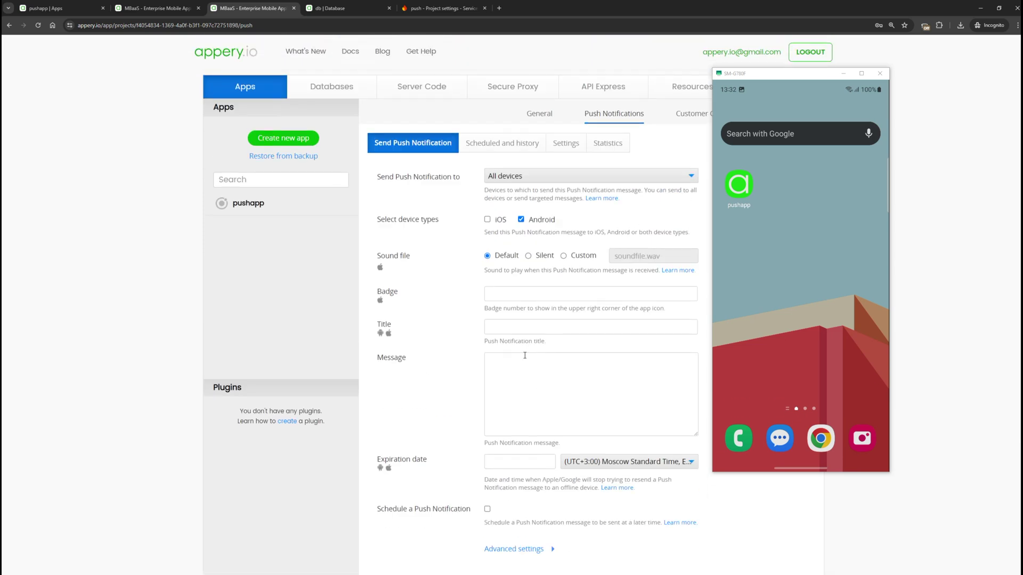
{"action": "left_click", "coordinate": [574, 180]}
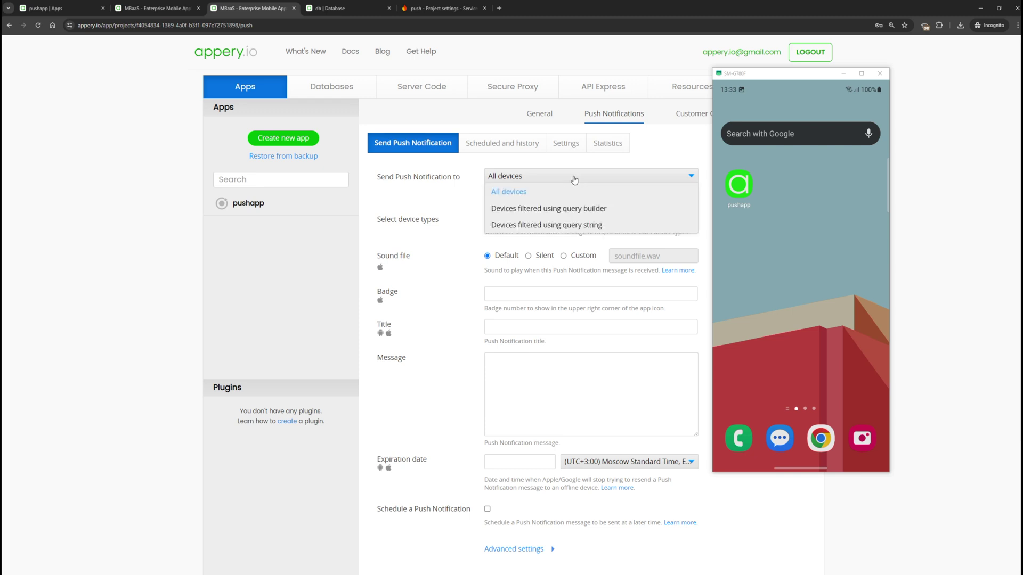
{"action": "left_click", "coordinate": [540, 209]}
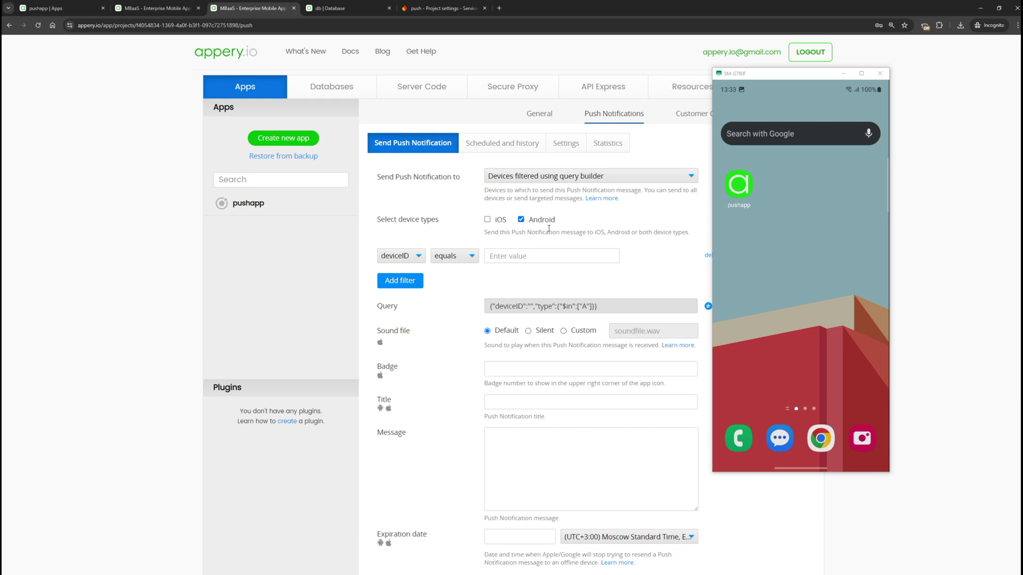
{"action": "left_click", "coordinate": [710, 255]}
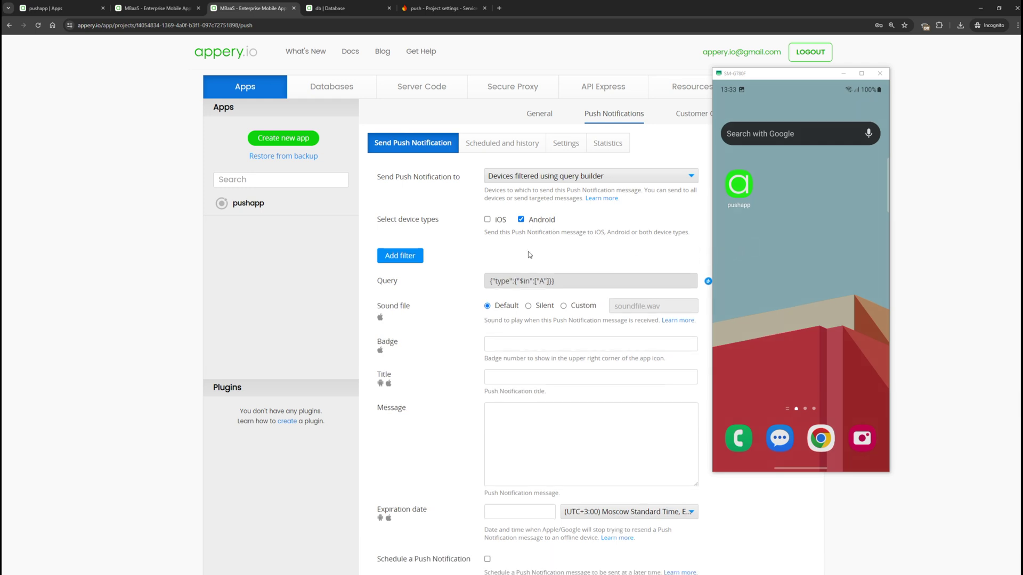
Enter 'test' as both title and message and send the notification to the phone.
{"action": "left_click", "coordinate": [496, 375]}
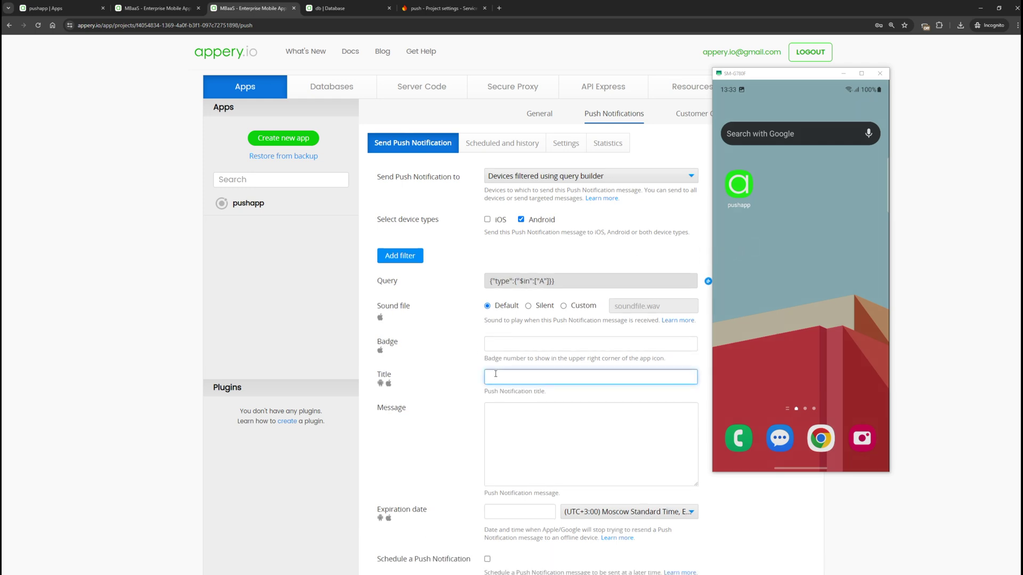
{"action": "type", "text": "test"}
{"action": "left_click", "coordinate": [501, 416]}
{"action": "type", "text": "test"}
{"action": "scroll", "coordinate": [432, 199], "scroll_direction": "down", "scroll_amount": 4}
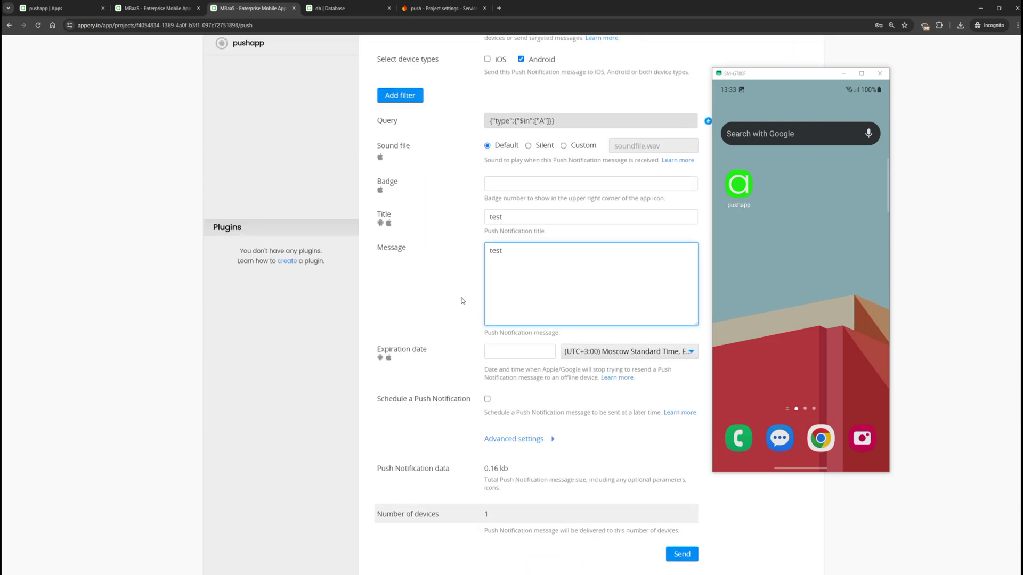
{"action": "left_click", "coordinate": [682, 489]}
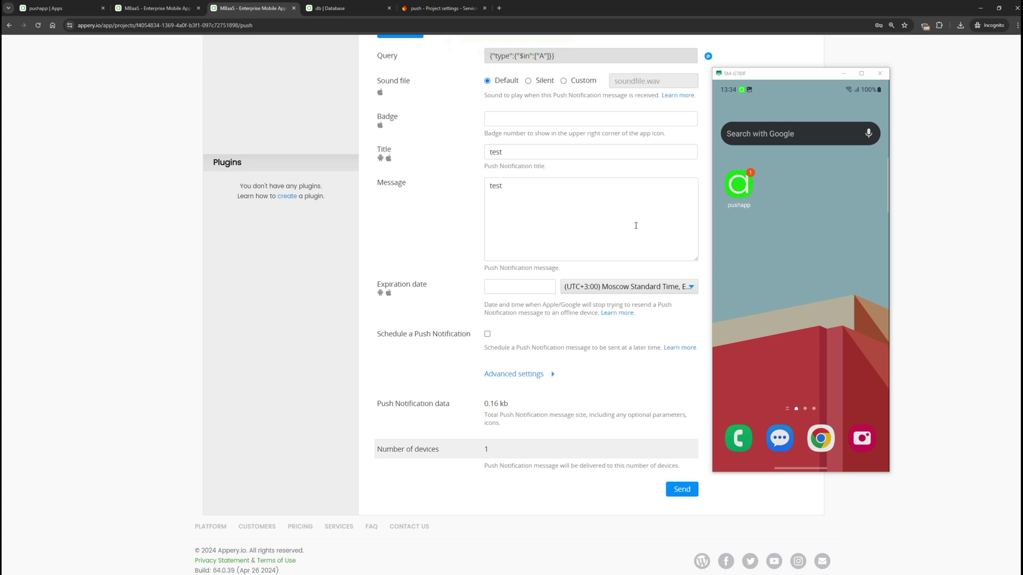
Resend the 'test' notification with a badge number of 5.
{"action": "left_click", "coordinate": [537, 119]}
{"action": "type", "text": "5"}
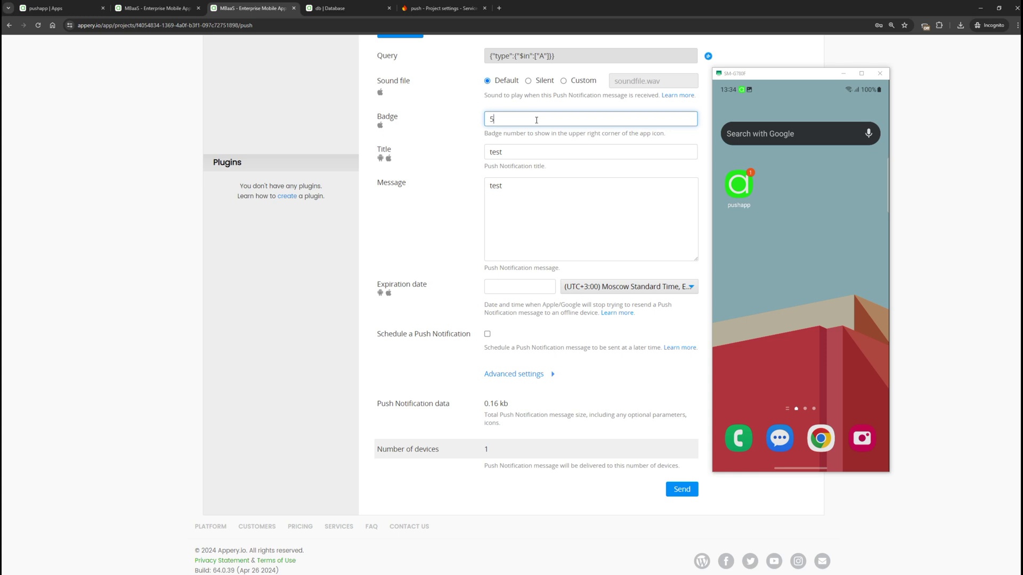
{"action": "left_click", "coordinate": [678, 491]}
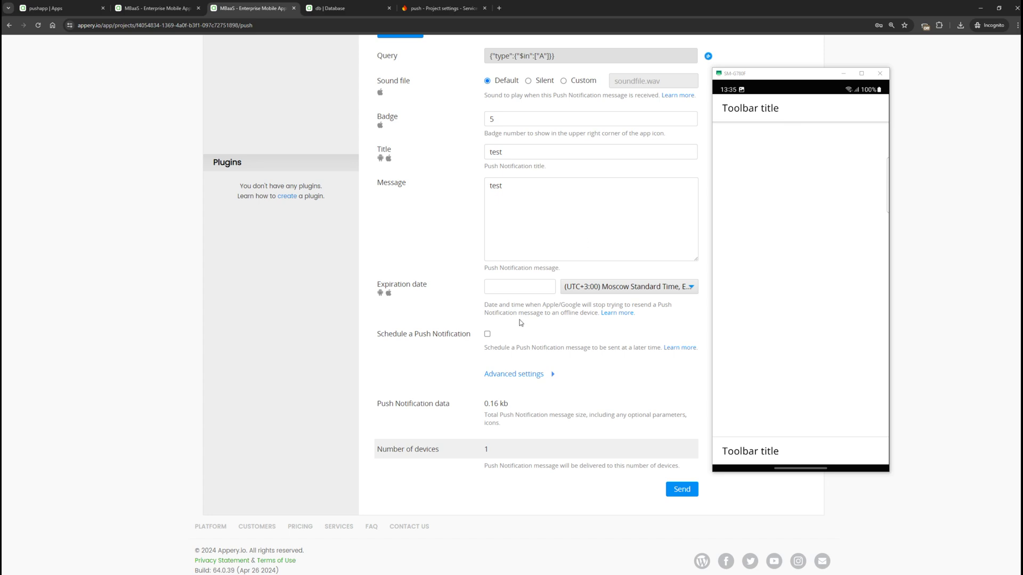
{"action": "left_click", "coordinate": [487, 334]}
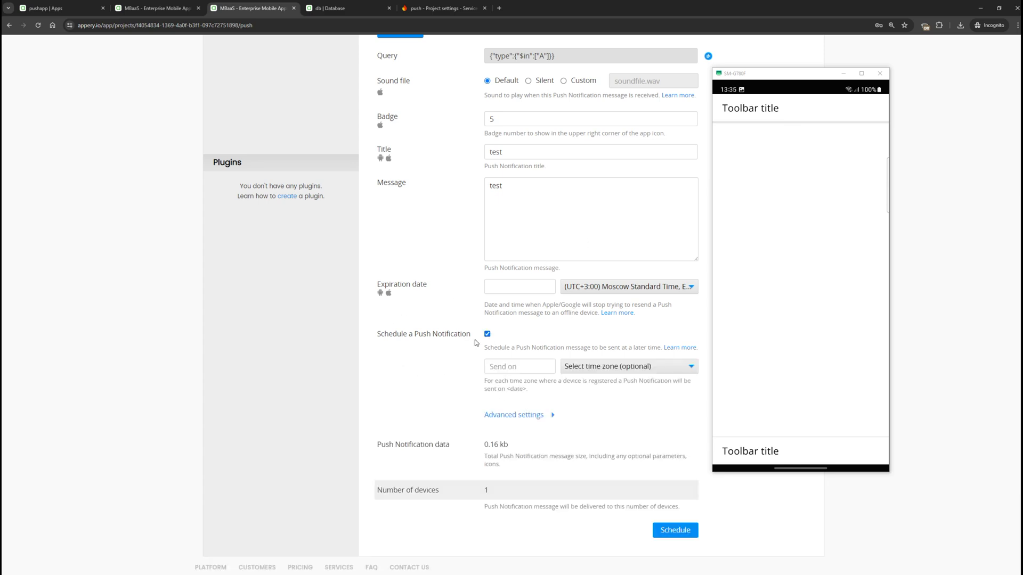
{"action": "left_click", "coordinate": [487, 334]}
{"action": "left_click", "coordinate": [530, 374]}
{"action": "scroll", "coordinate": [546, 279], "scroll_direction": "down", "scroll_amount": 3}
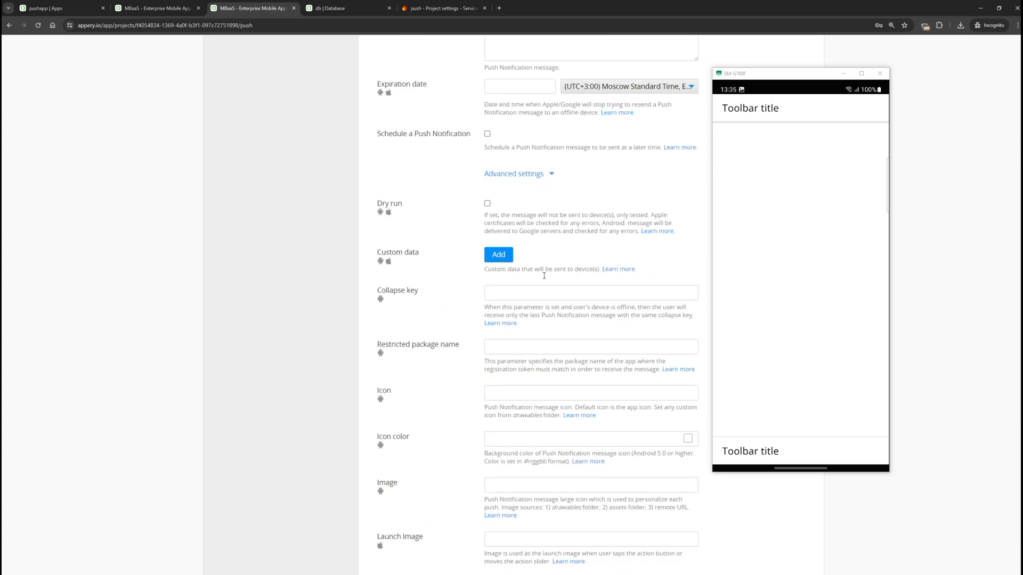
{"action": "scroll", "coordinate": [531, 207], "scroll_direction": "down", "scroll_amount": 4}
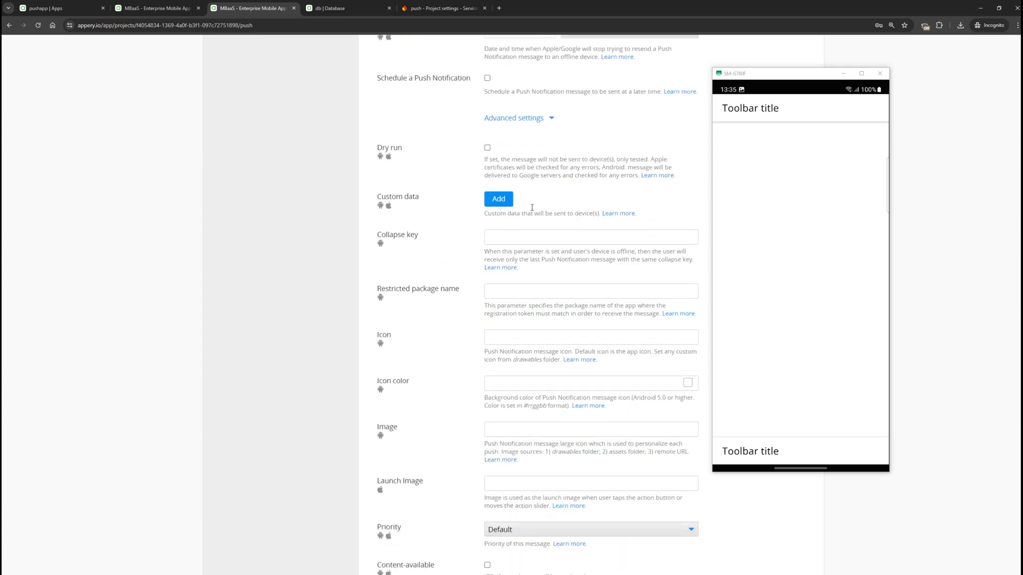
{"action": "scroll", "coordinate": [554, 275], "scroll_direction": "up", "scroll_amount": 5}
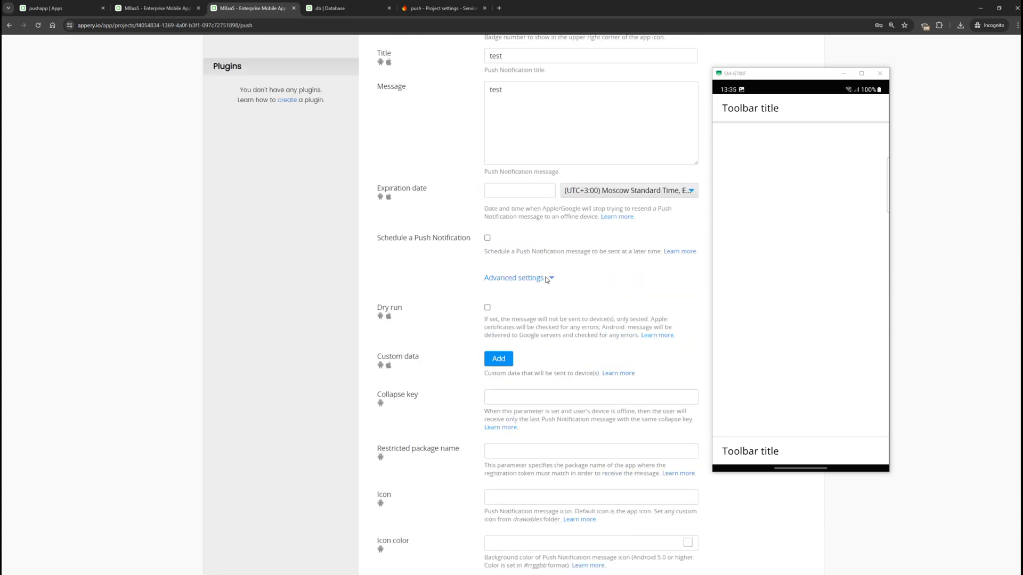
{"action": "left_click", "coordinate": [545, 278]}
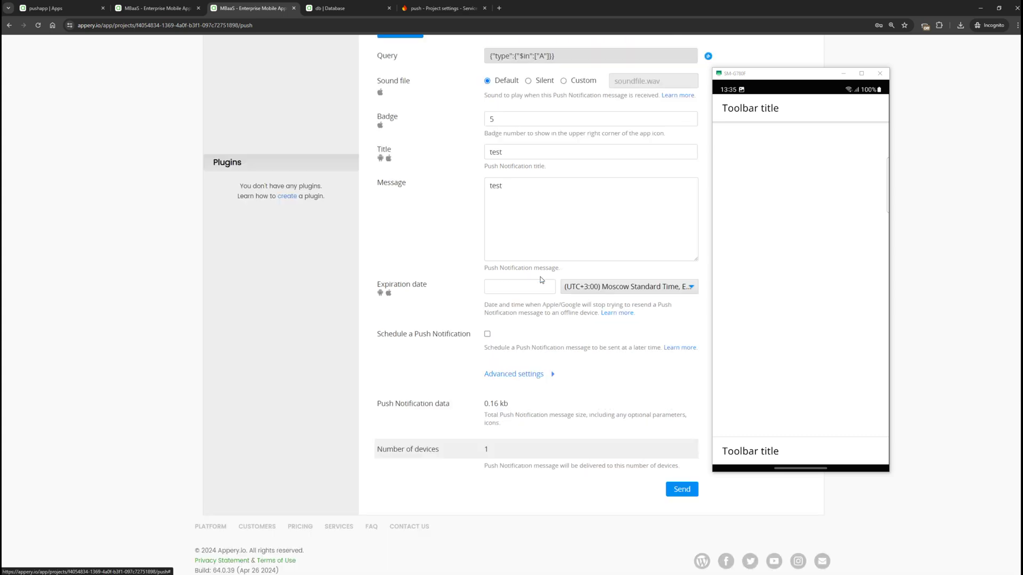